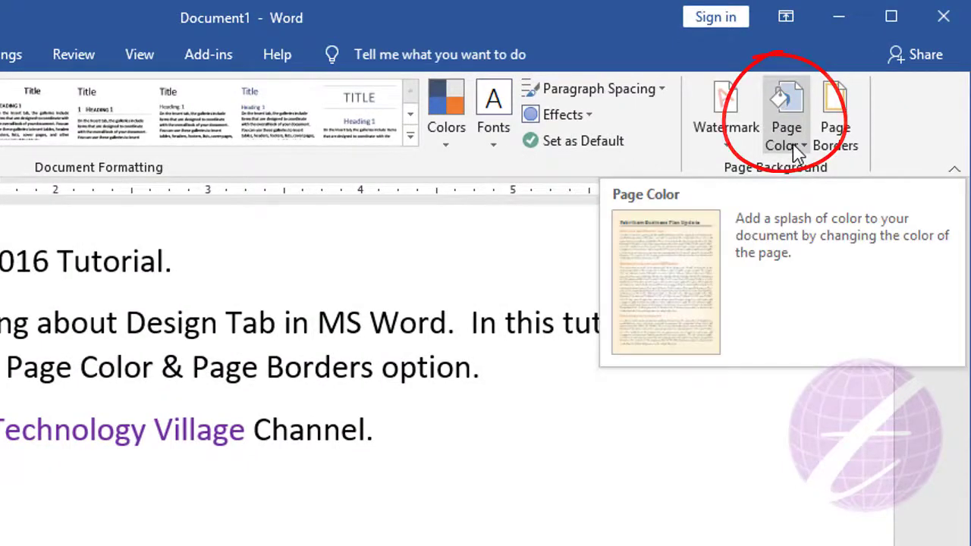
Step: Apply a grey Theme Colors page colour, clear it, then reapply grey
click(796, 148)
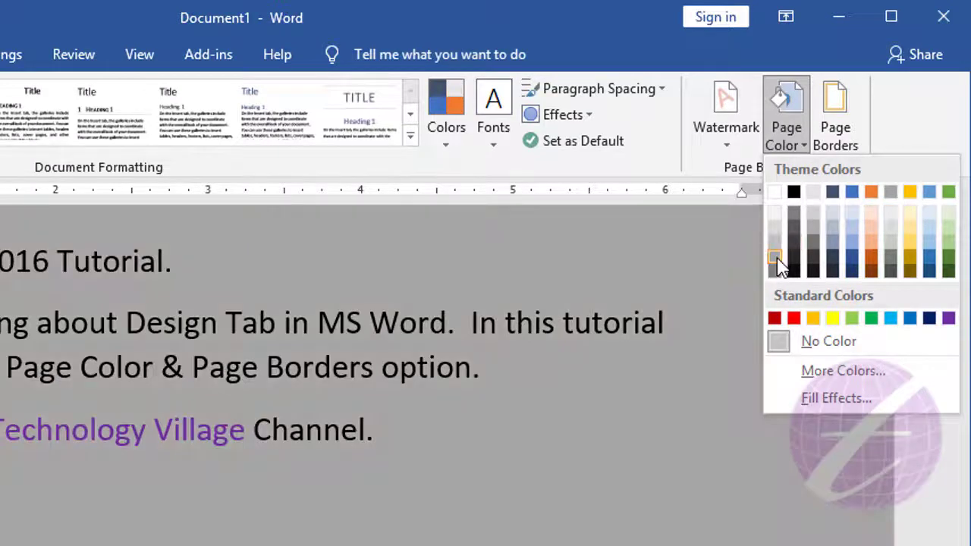
click(775, 259)
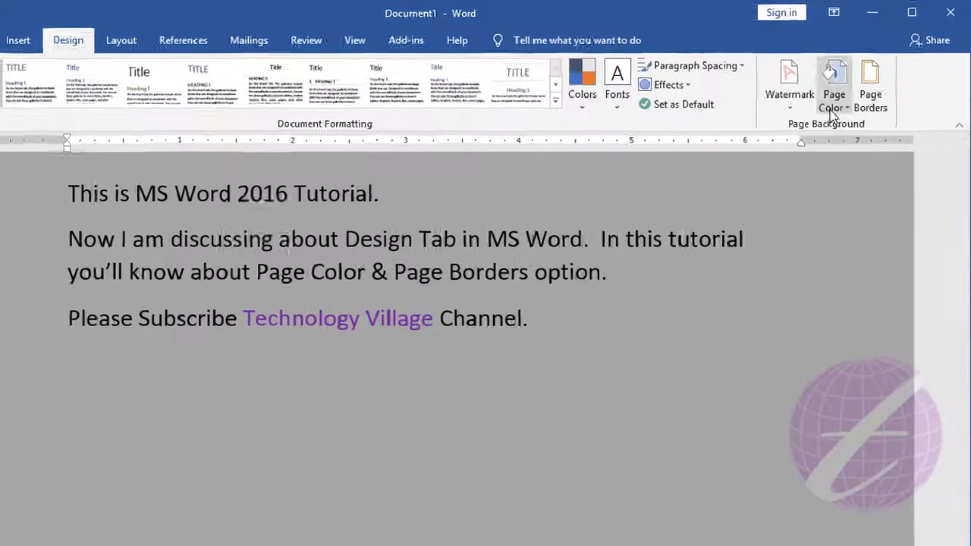
click(847, 93)
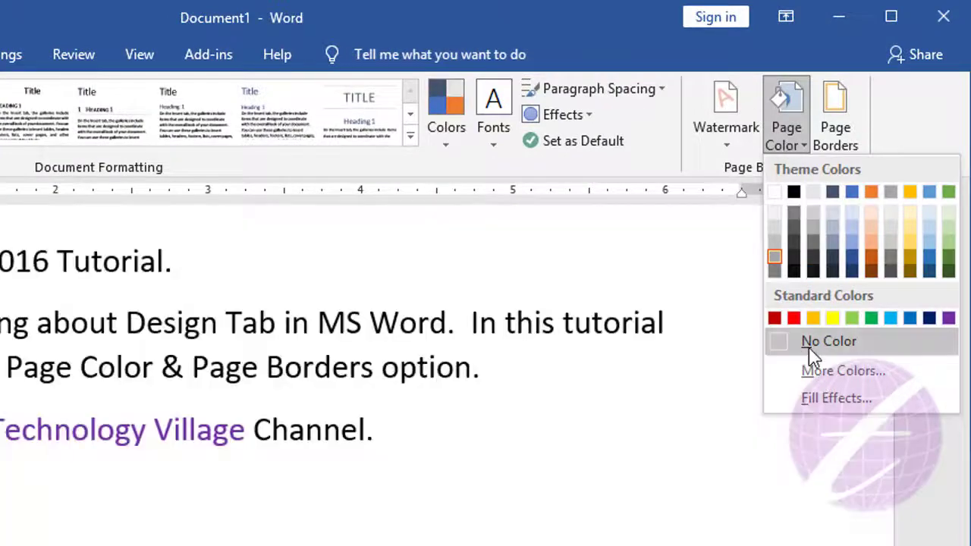
click(803, 352)
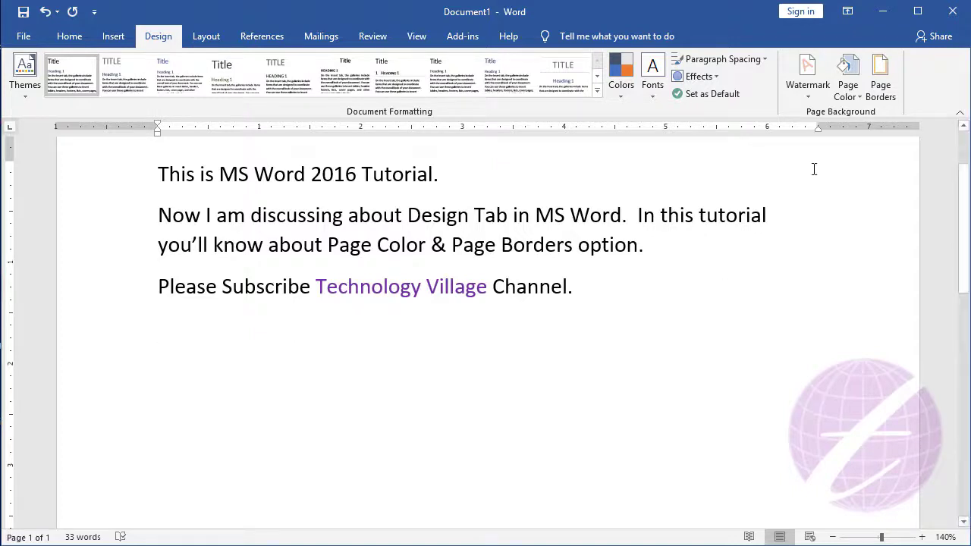
click(855, 91)
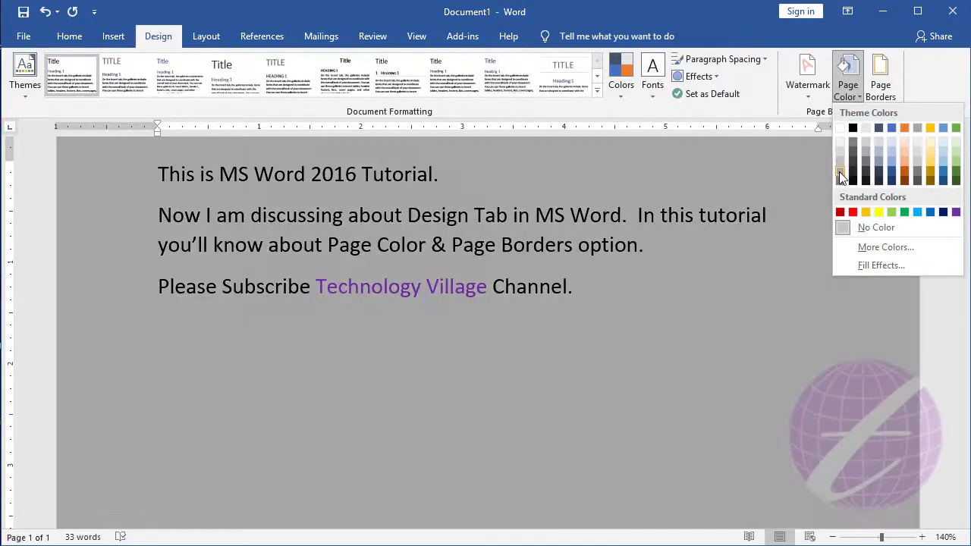
click(840, 170)
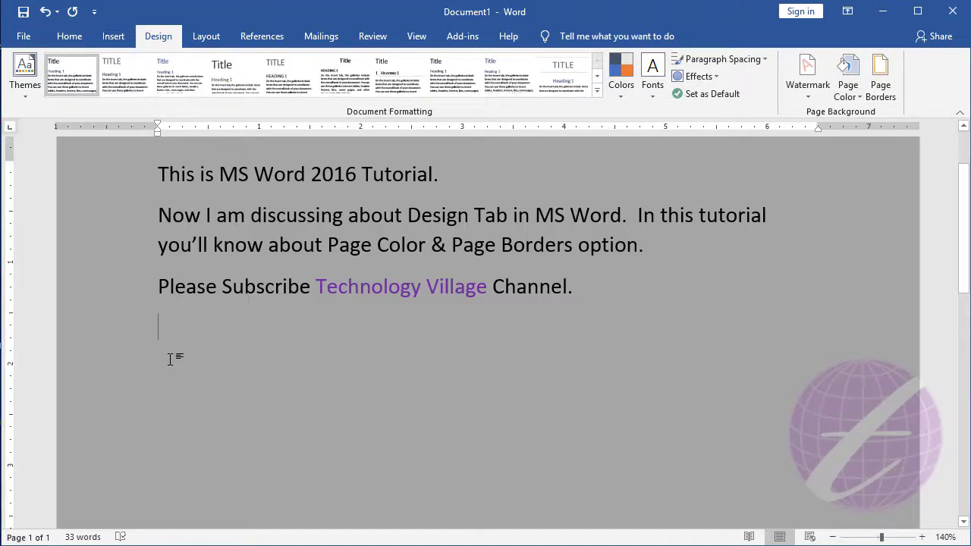
click(27, 36)
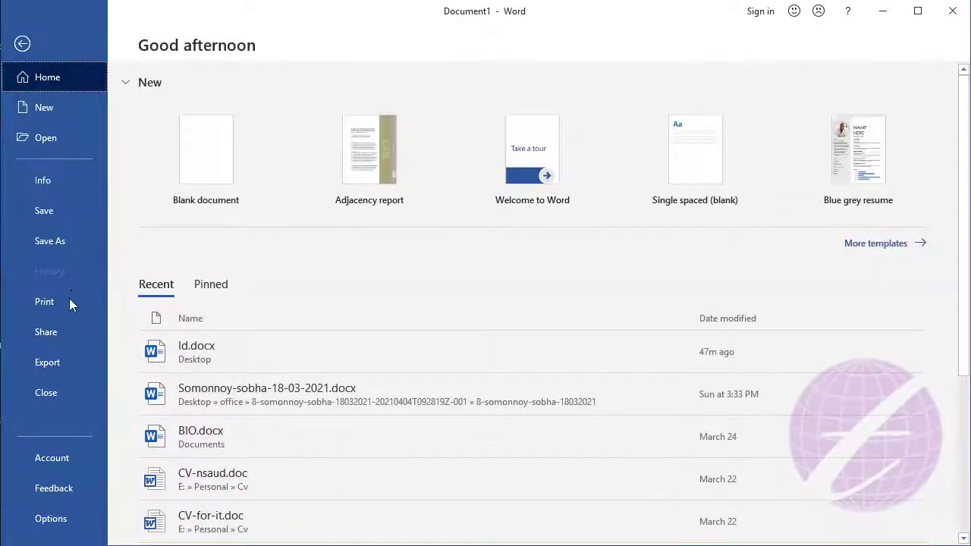
click(64, 301)
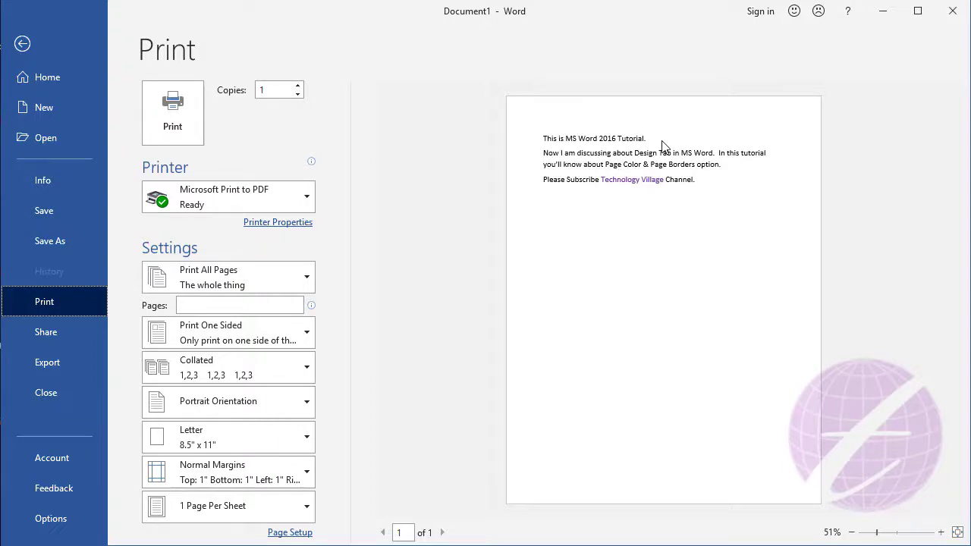
click(38, 38)
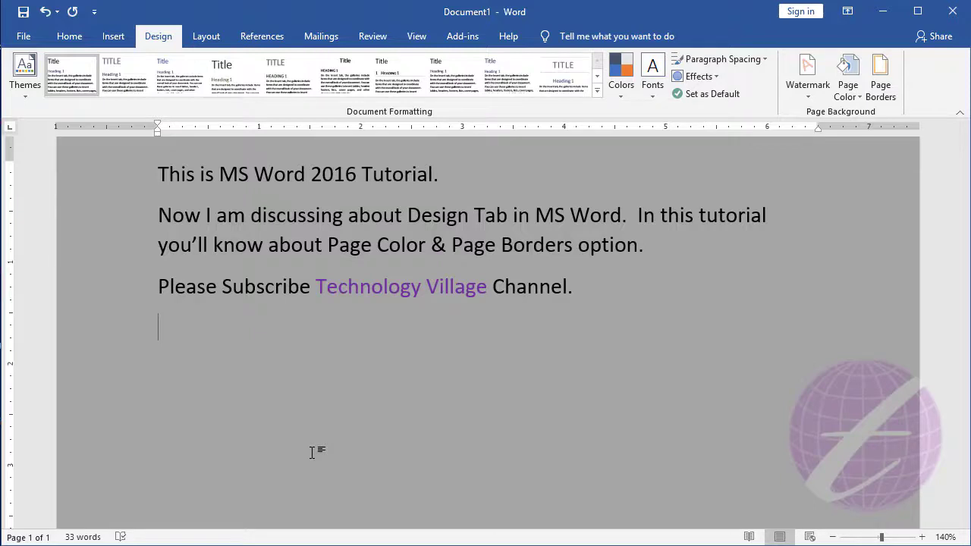
Step: Set Page Color to No Color, clearing the grey background
click(852, 96)
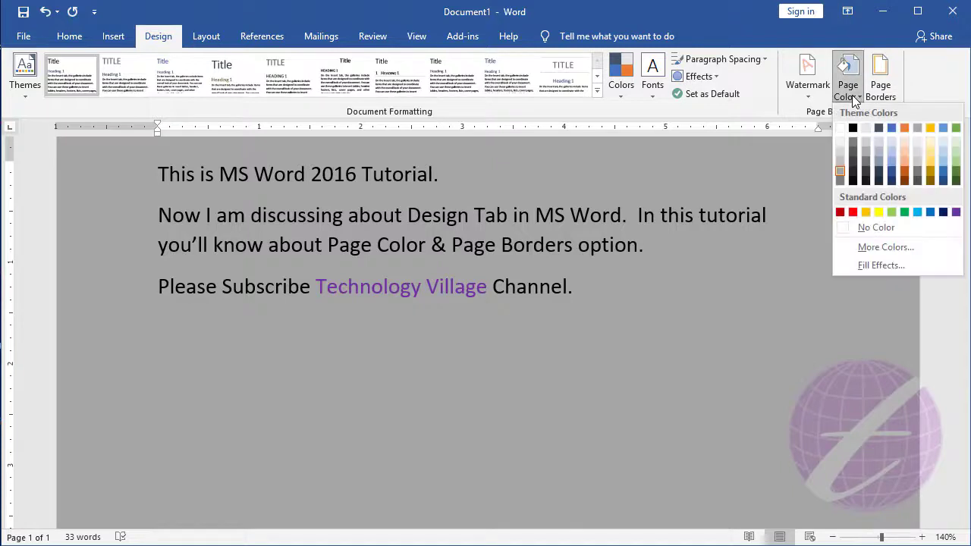
click(879, 227)
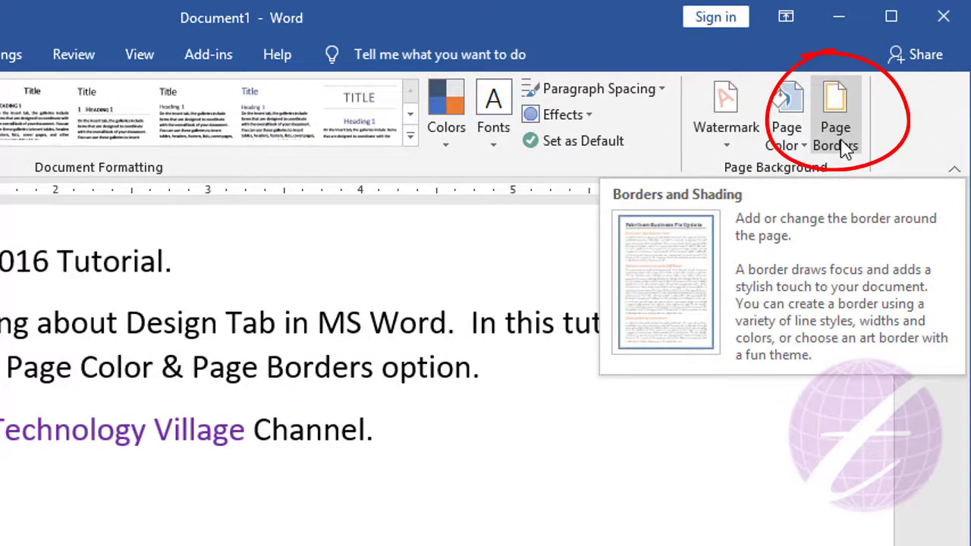
Step: Apply a plain Box border around the page
click(844, 148)
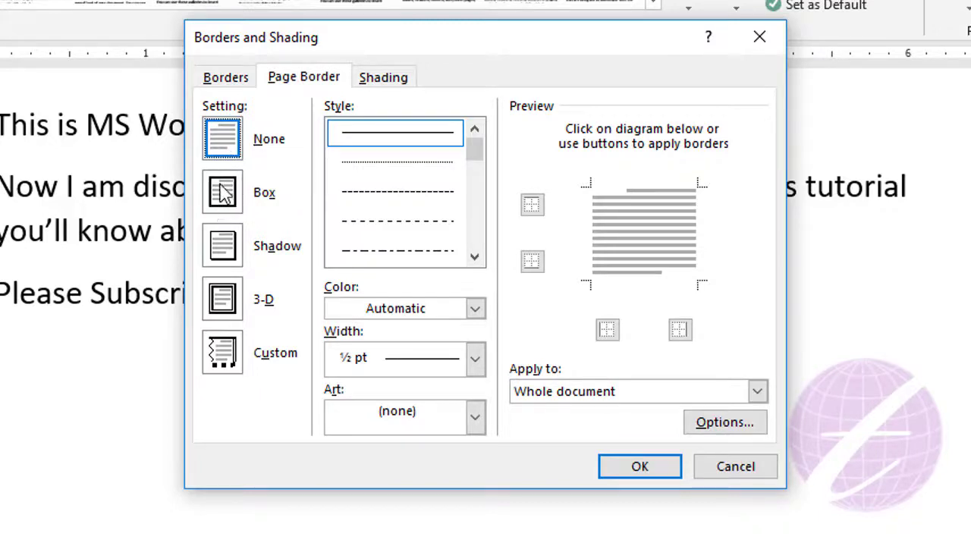
click(230, 196)
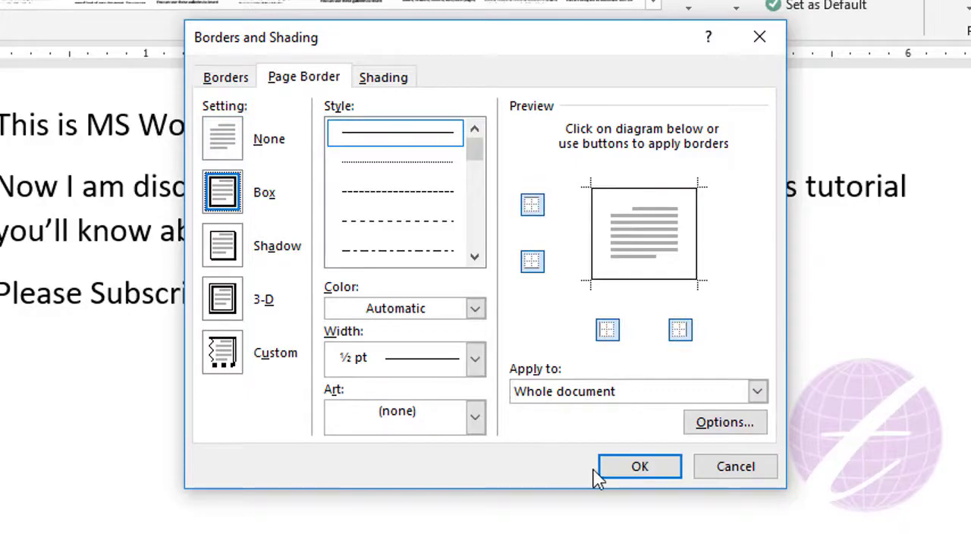
click(631, 471)
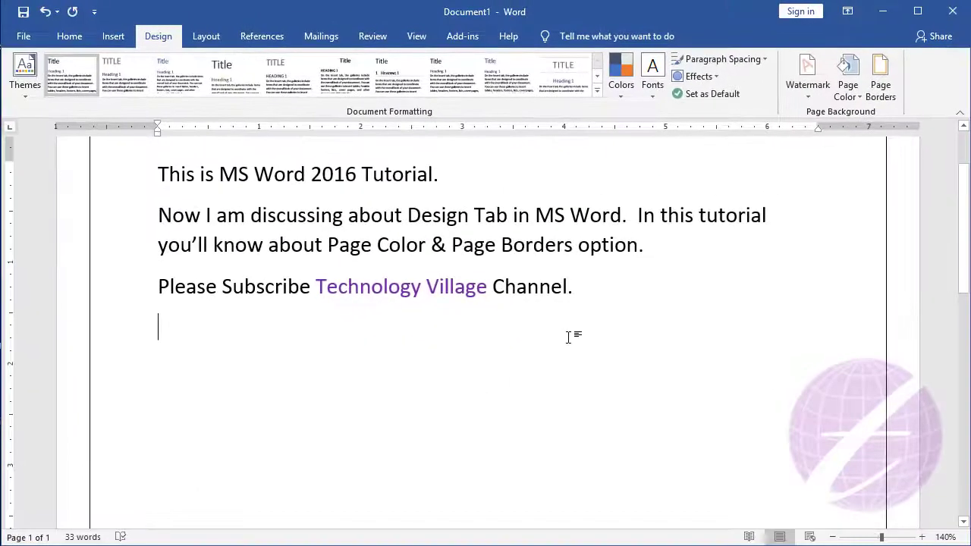
click(565, 337)
scroll(531, 337, up, 2)
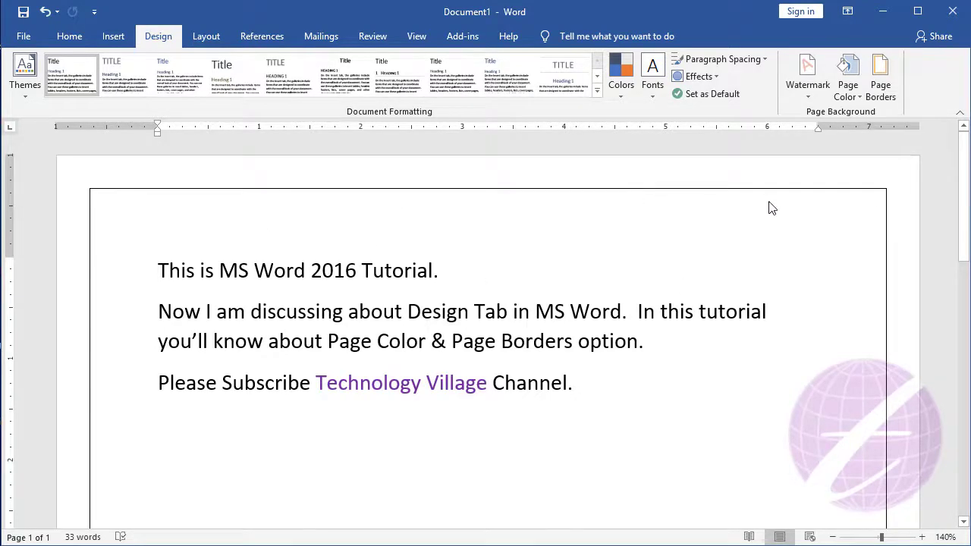
Step: Switch the page border back to None and reopen the border settings
click(881, 85)
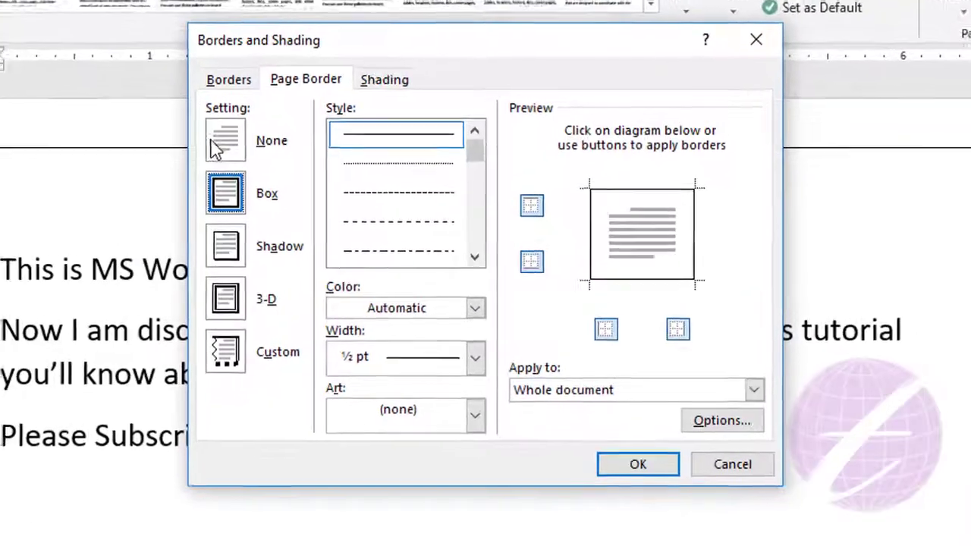
click(286, 172)
click(604, 421)
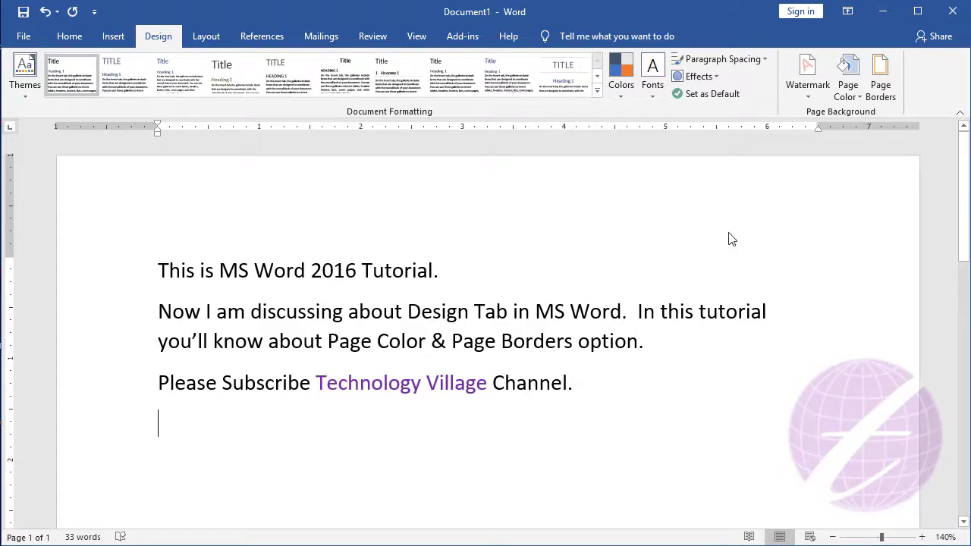
click(881, 90)
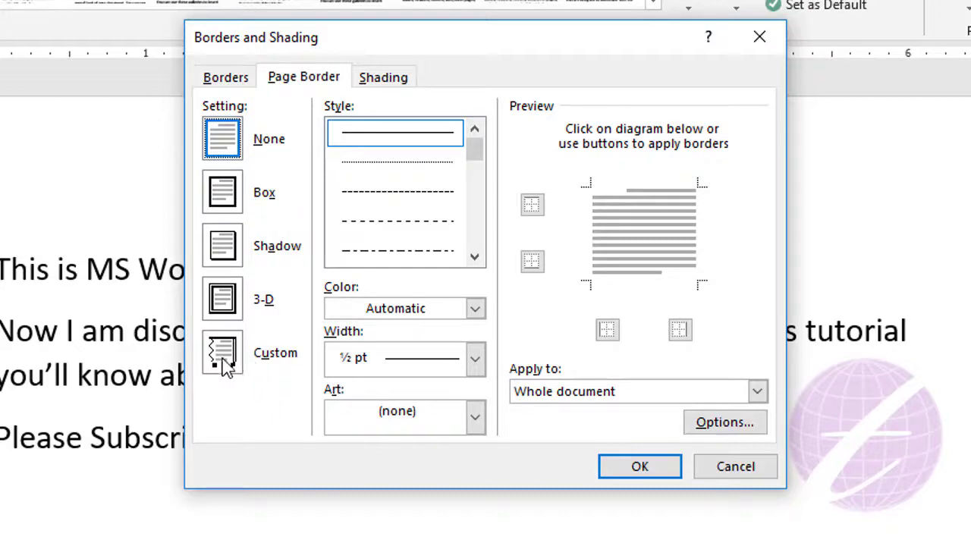
Step: Apply a Custom page border with lines only along the top and bottom edges
click(225, 367)
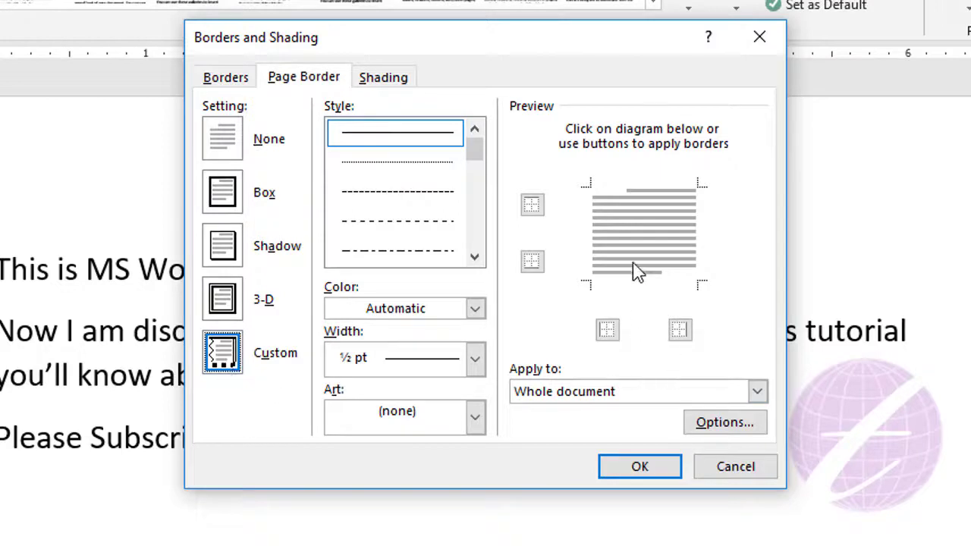
click(533, 206)
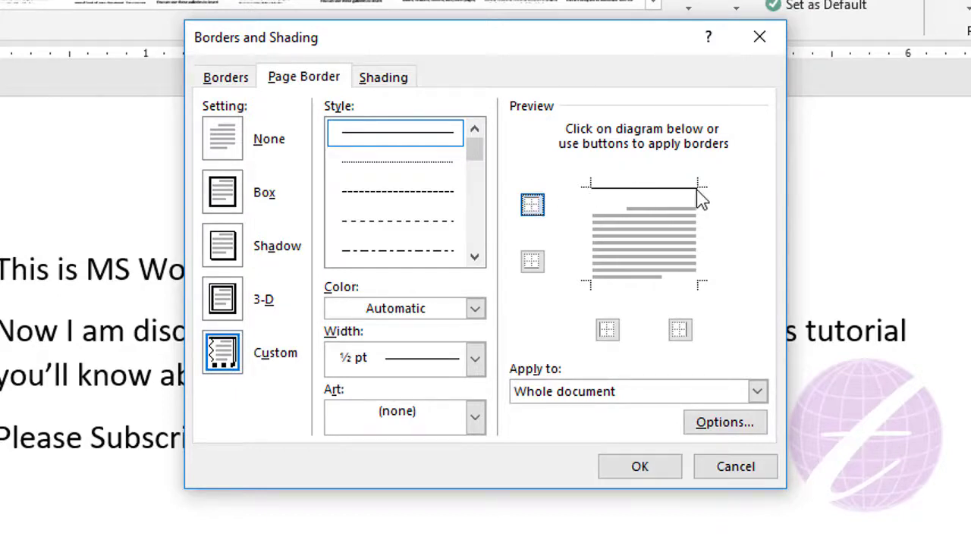
click(532, 262)
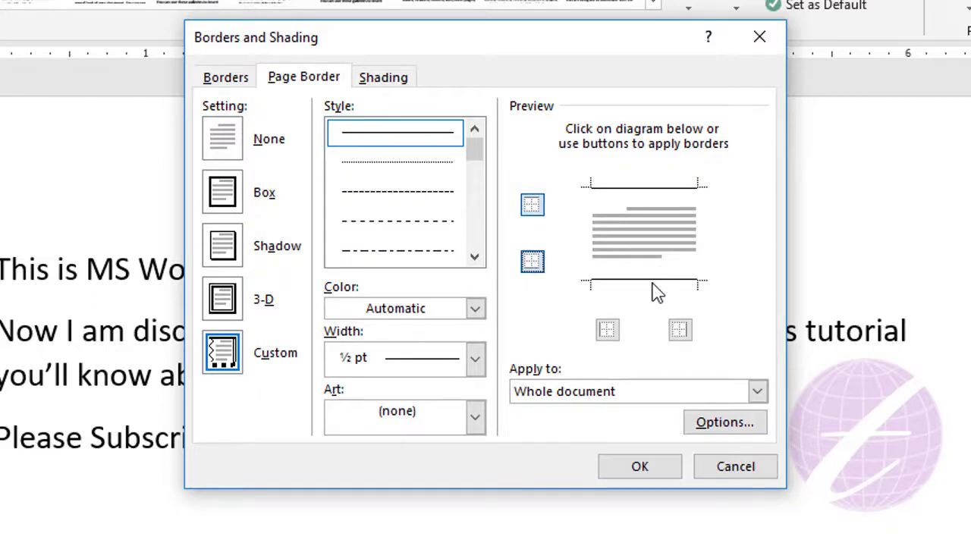
click(636, 468)
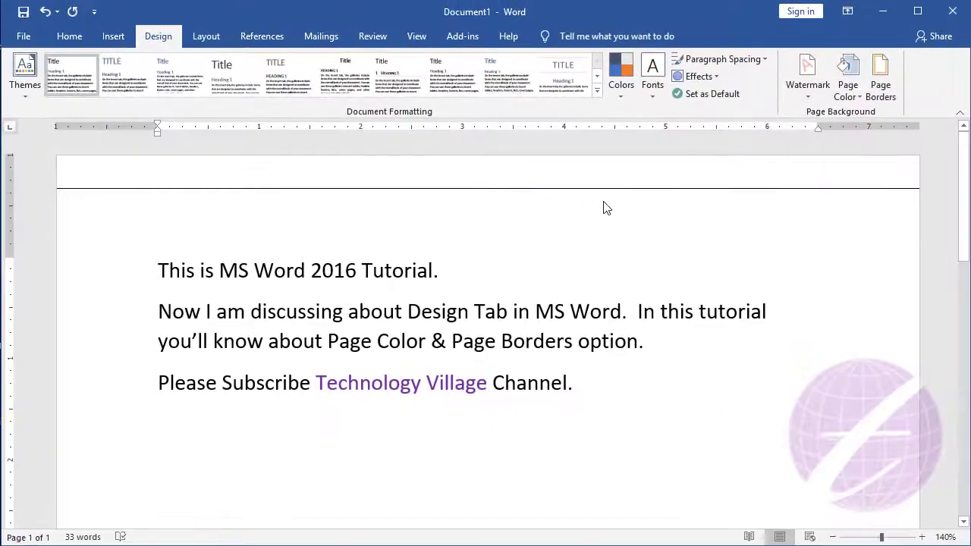
click(833, 537)
click(832, 537)
click(833, 537)
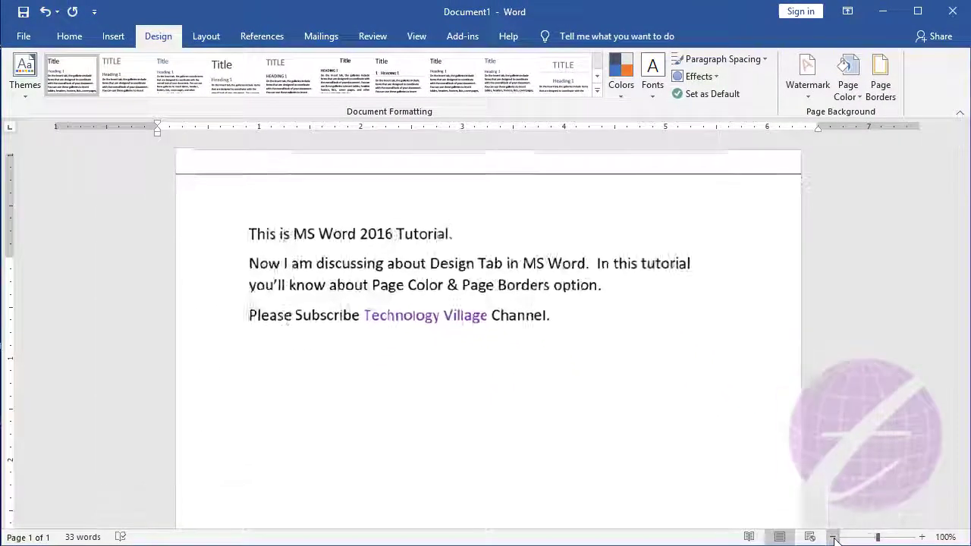
click(833, 536)
click(833, 537)
click(832, 537)
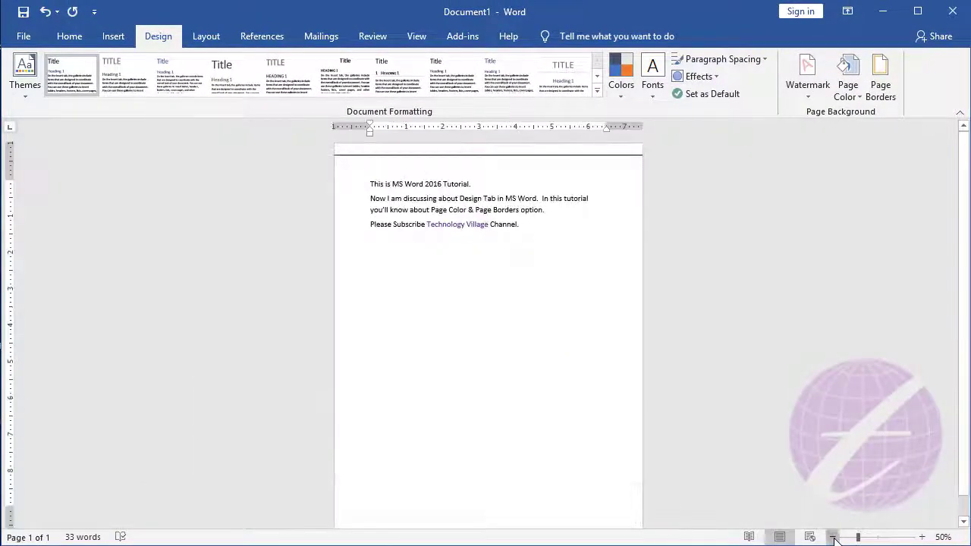
click(833, 536)
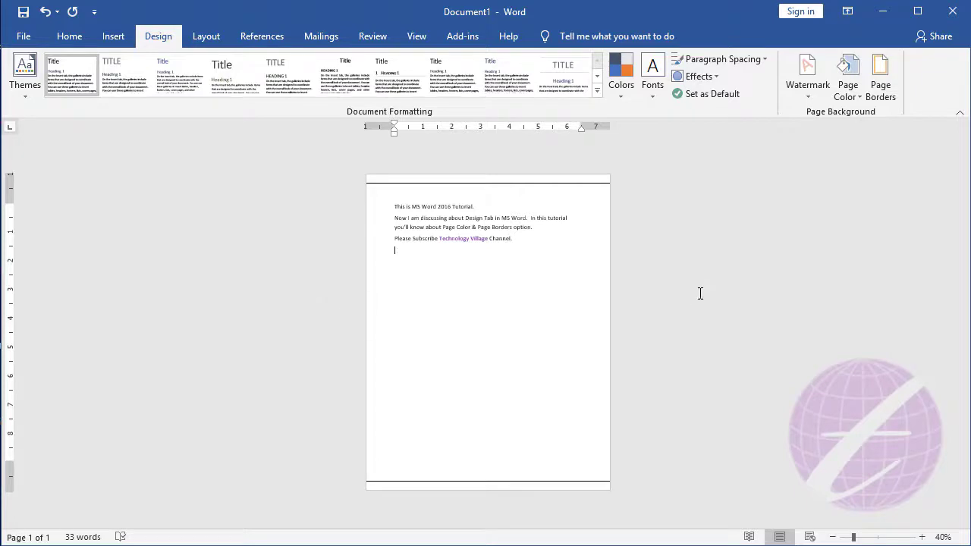
click(880, 91)
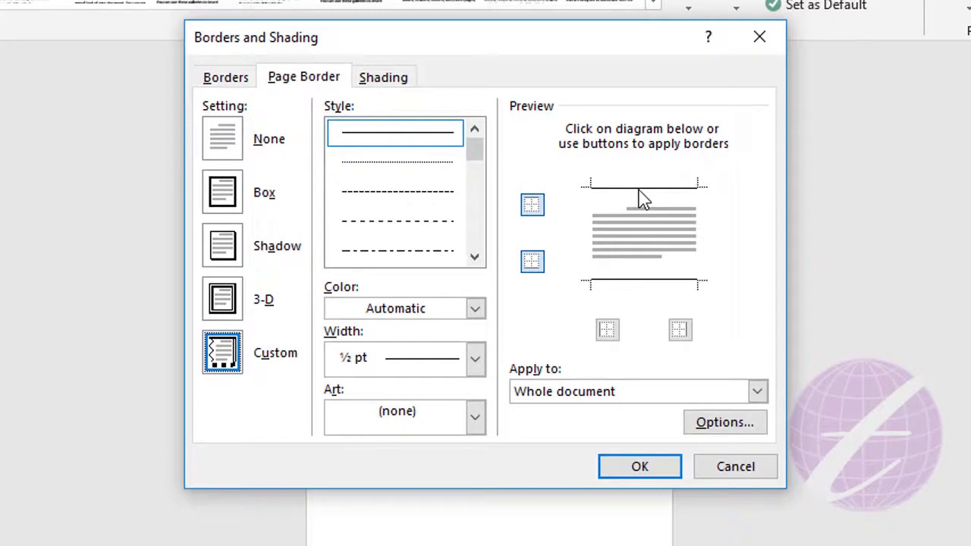
Step: Replace the top and bottom border lines with left and right side lines only
click(640, 199)
click(640, 199)
click(639, 199)
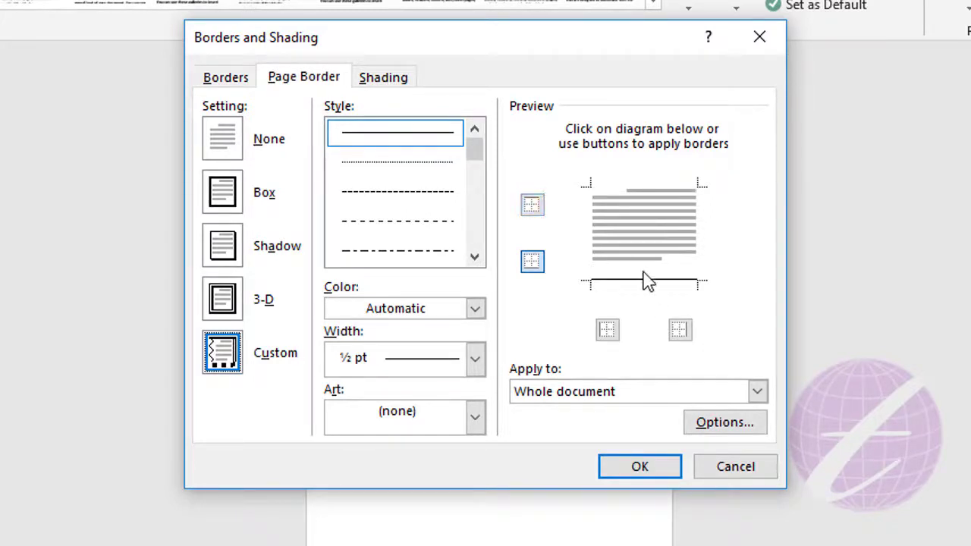
click(643, 278)
click(585, 230)
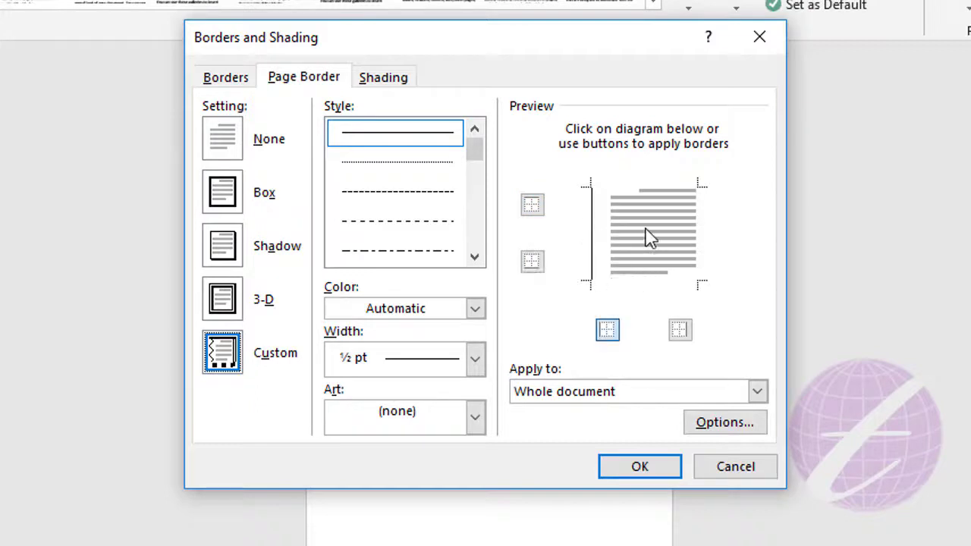
click(700, 238)
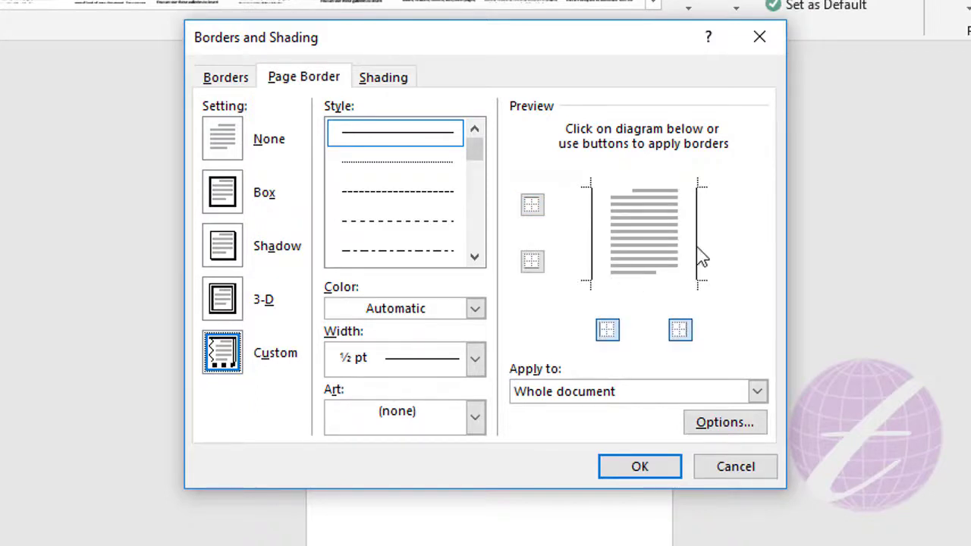
click(643, 466)
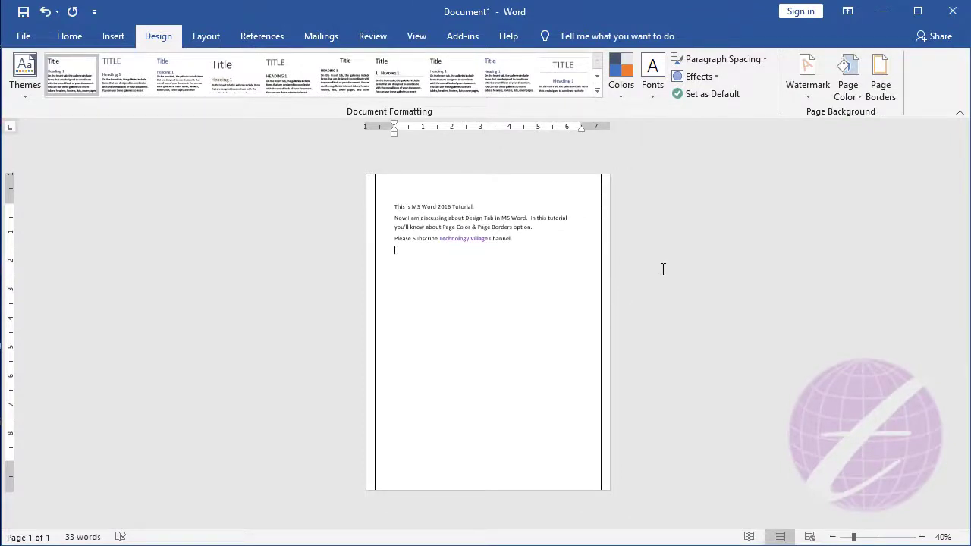
Step: Apply a Box page border in a 3 pt thick-and-thin line style
click(883, 90)
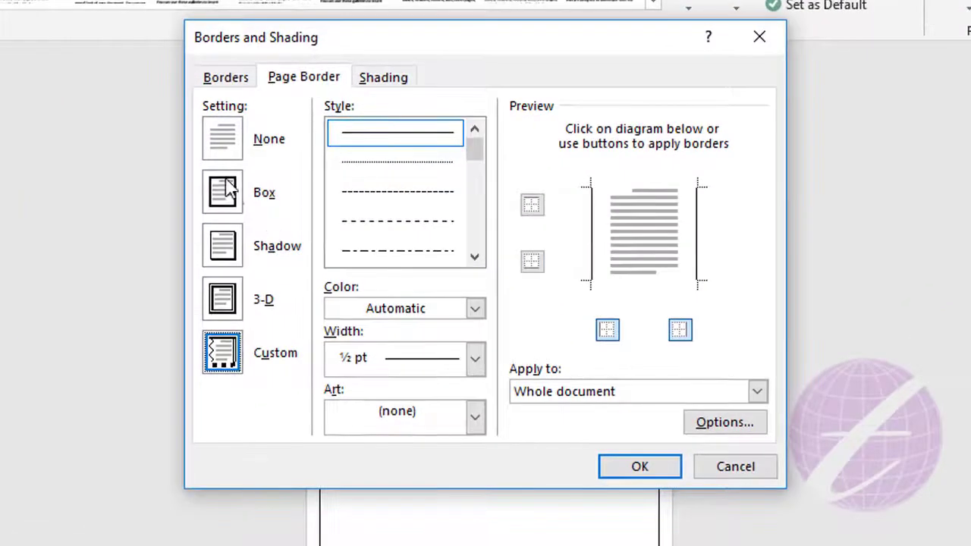
click(234, 197)
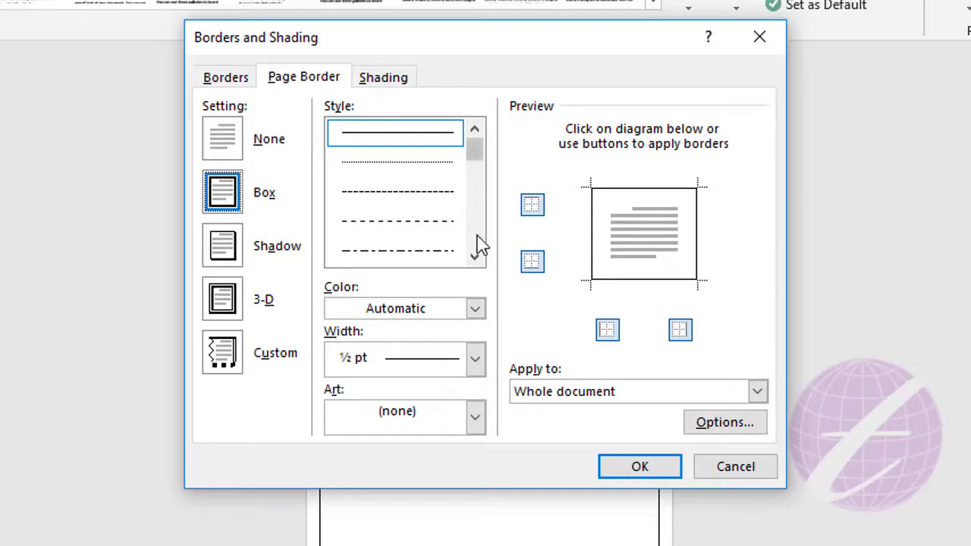
scroll(473, 231, down, 1)
scroll(473, 232, down, 2)
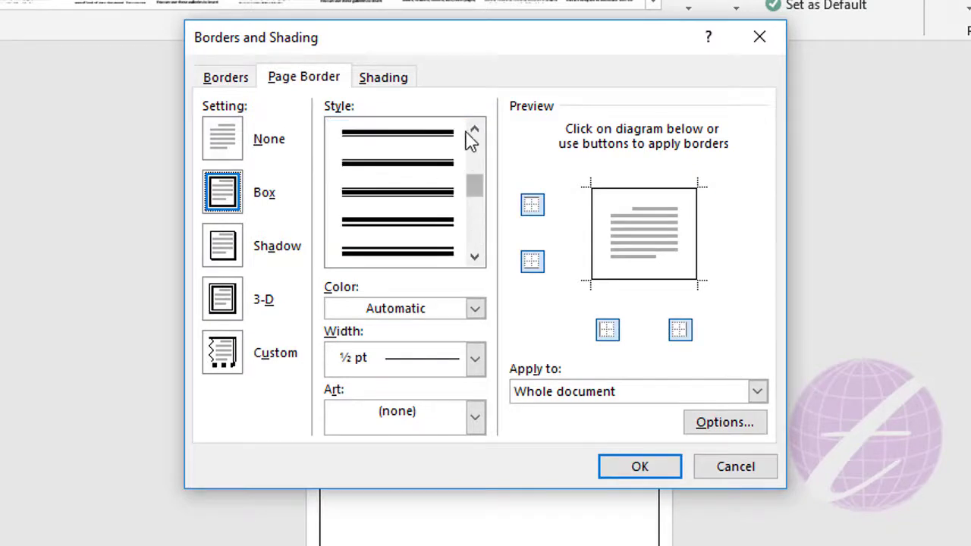
click(415, 137)
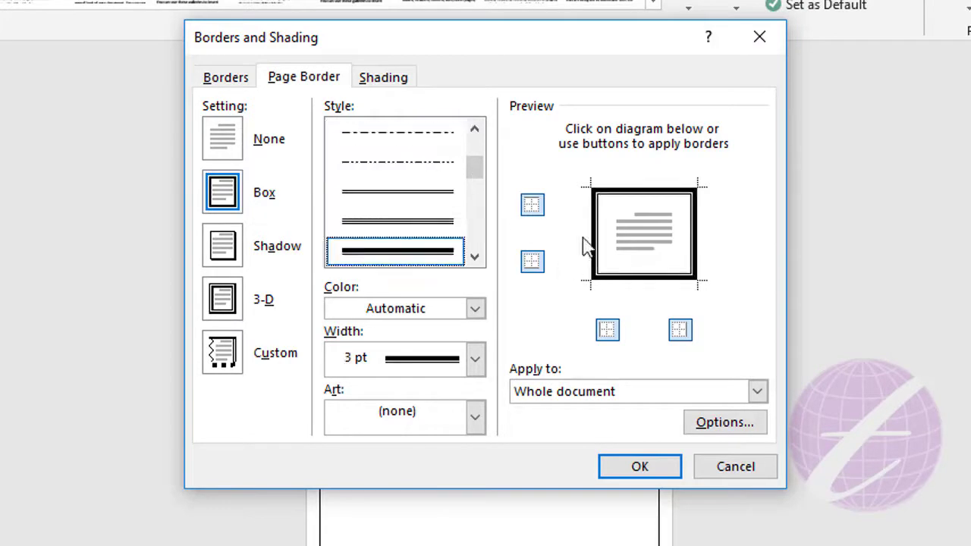
click(644, 465)
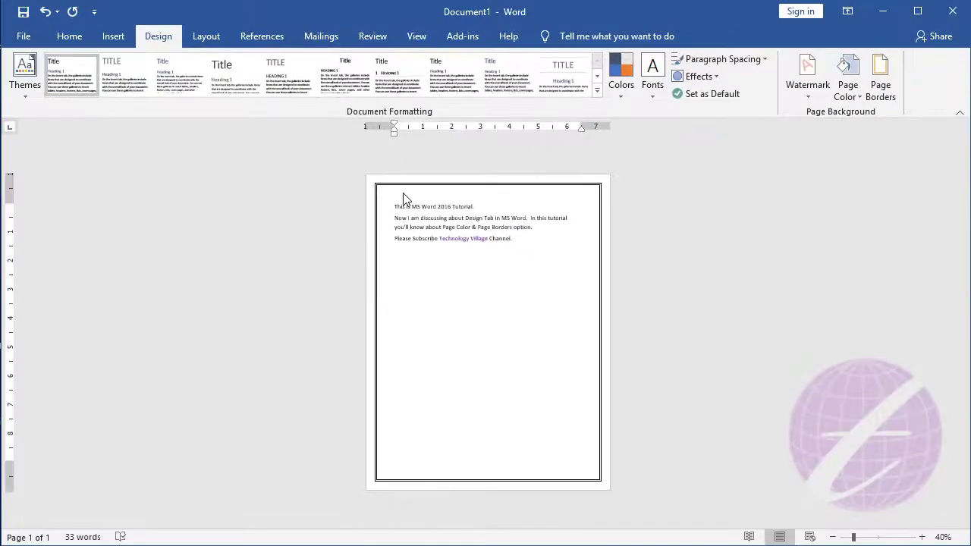
scroll(407, 216, up, 2)
scroll(411, 220, up, 6)
scroll(413, 288, up, 6)
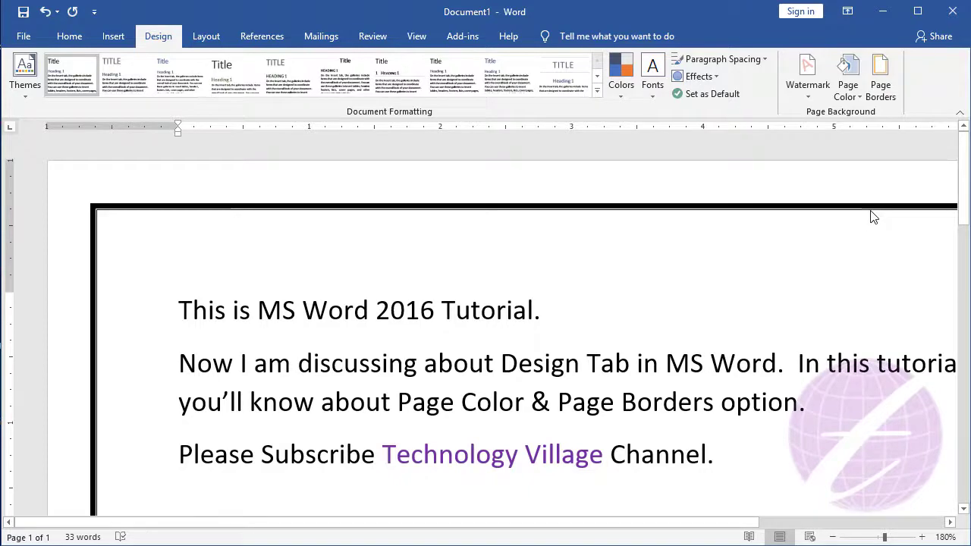
Step: Change the box border's colour to blue and its width to 4½ pt
click(884, 87)
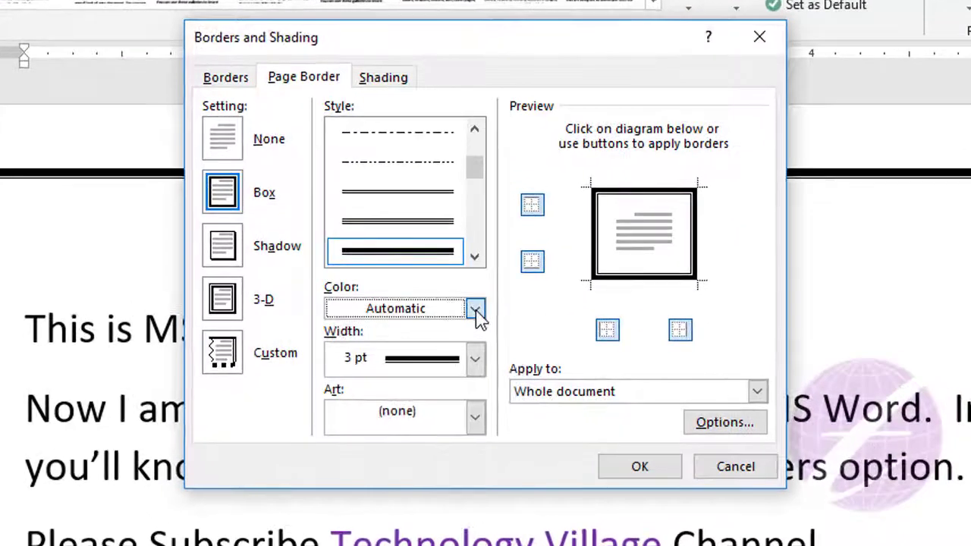
click(478, 299)
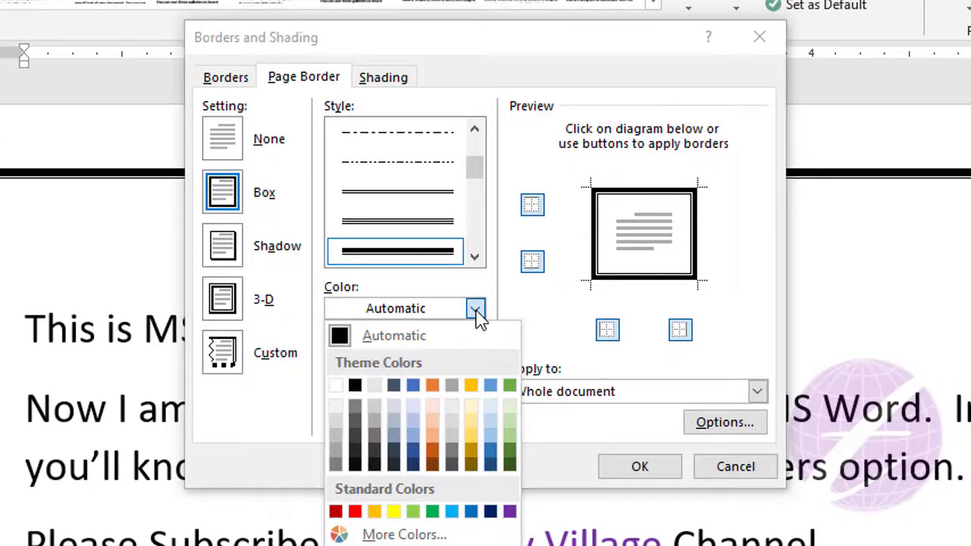
click(471, 512)
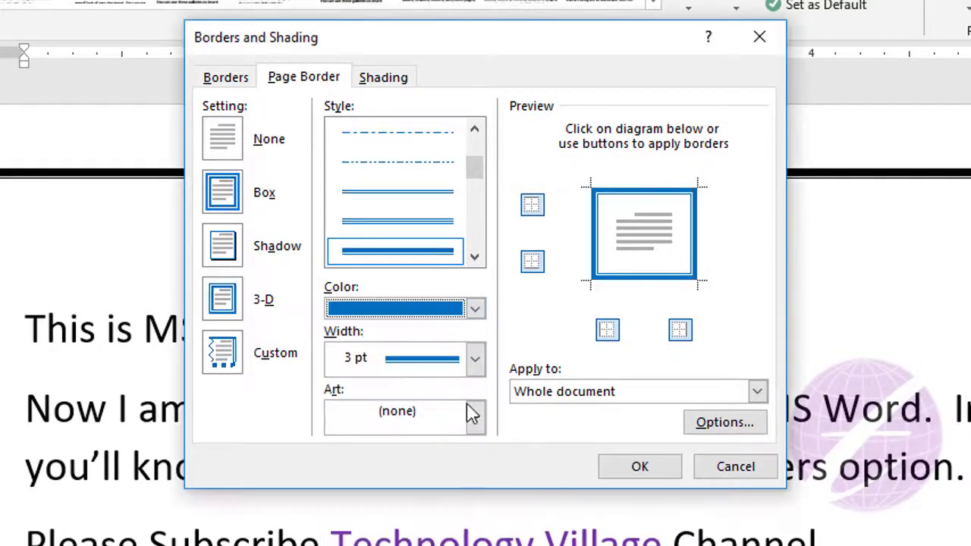
click(475, 361)
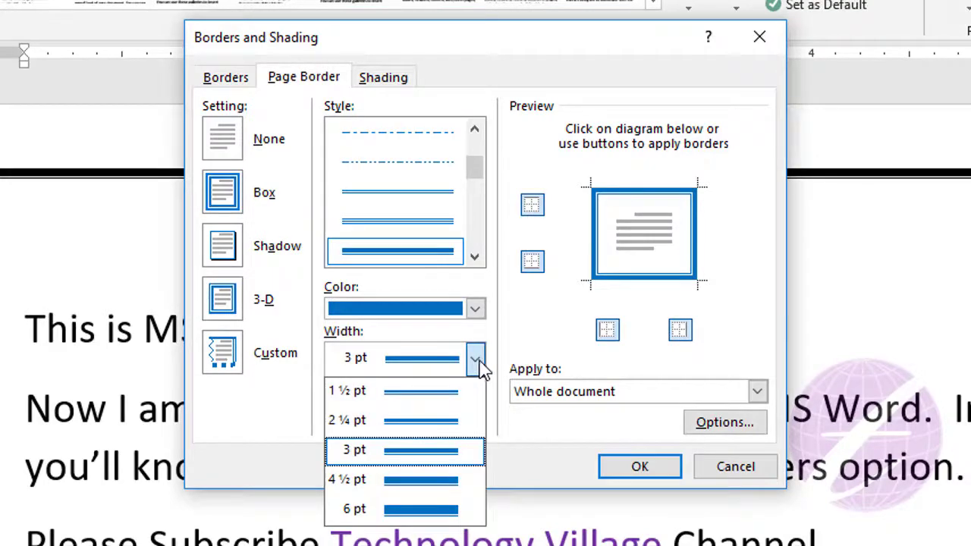
click(427, 480)
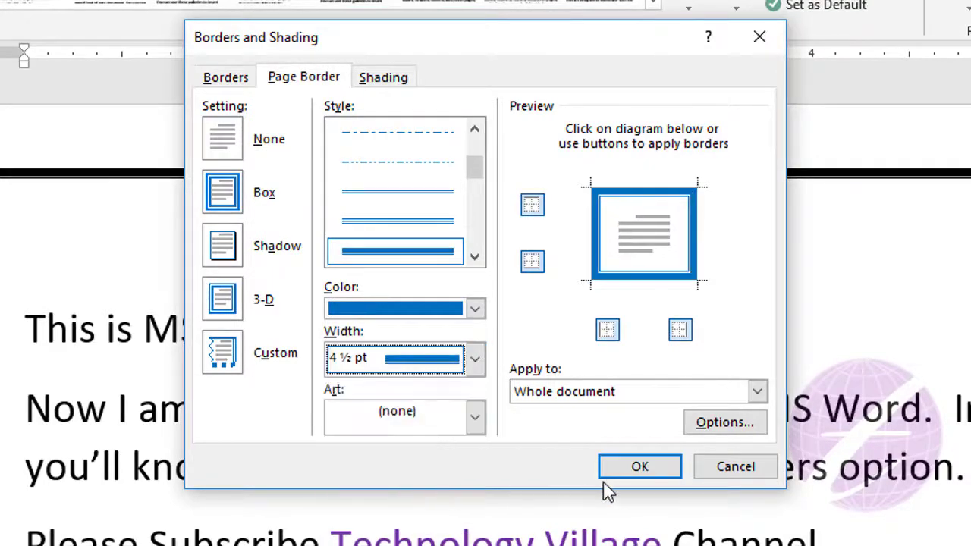
click(649, 465)
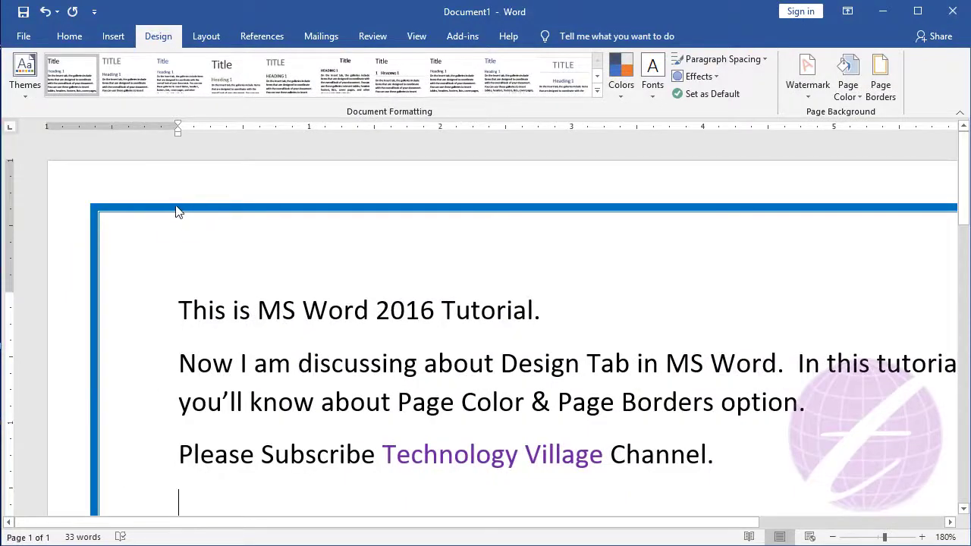
ctrl+scroll(176, 211, down, 1)
ctrl+scroll(175, 211, down, 1)
ctrl+scroll(175, 211, down, 2)
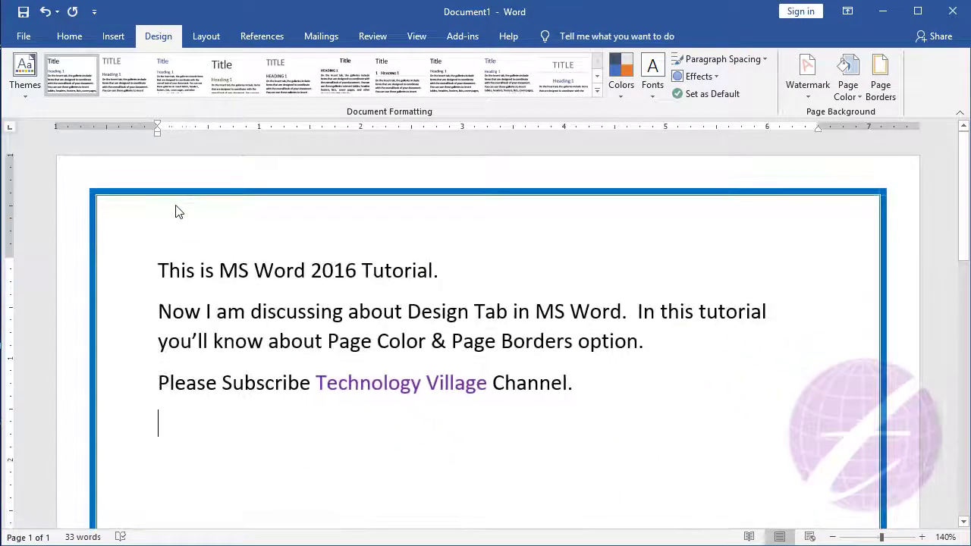
Step: Choose the purple butterflies pattern from the Art list as the 31 pt page border
click(883, 91)
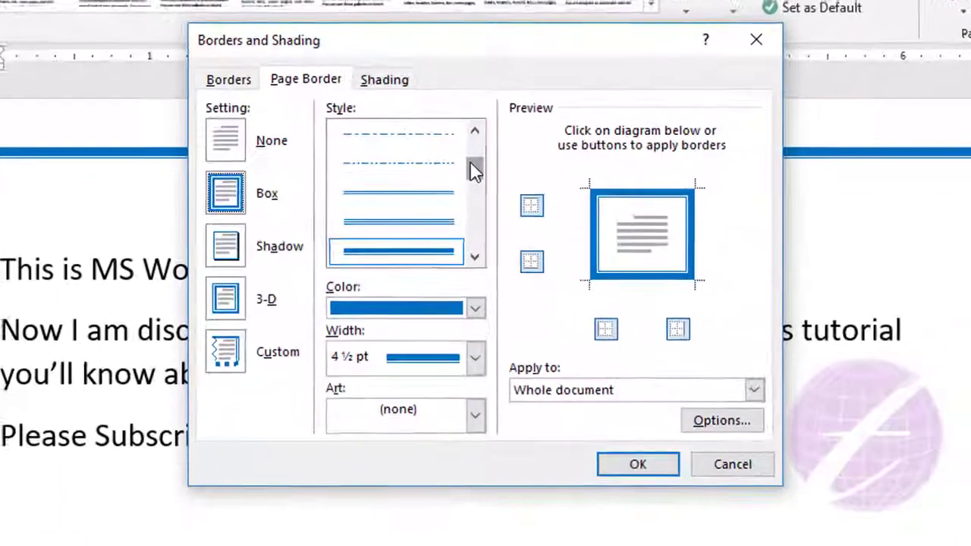
drag(474, 181, 476, 246)
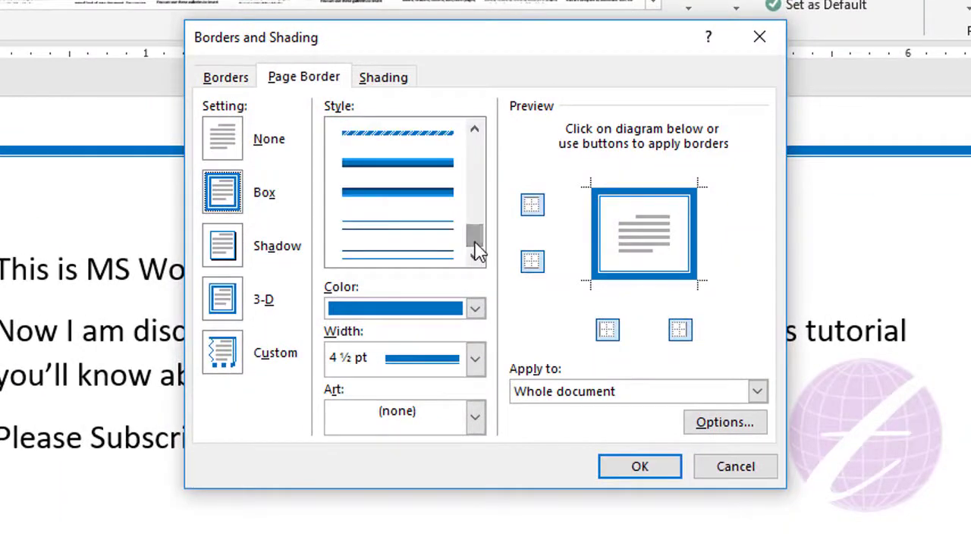
scroll(427, 228, up, 10)
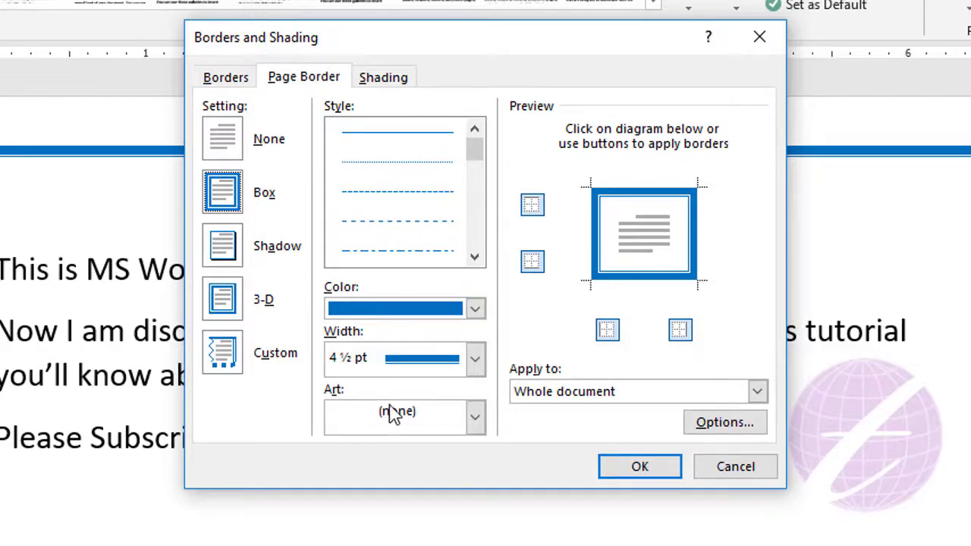
click(475, 420)
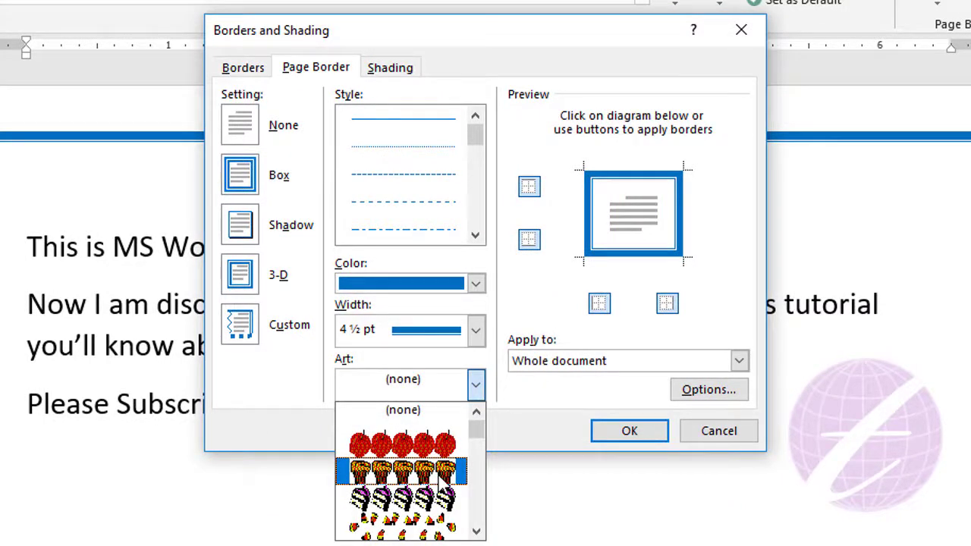
scroll(438, 475, down, 2)
scroll(439, 475, down, 2)
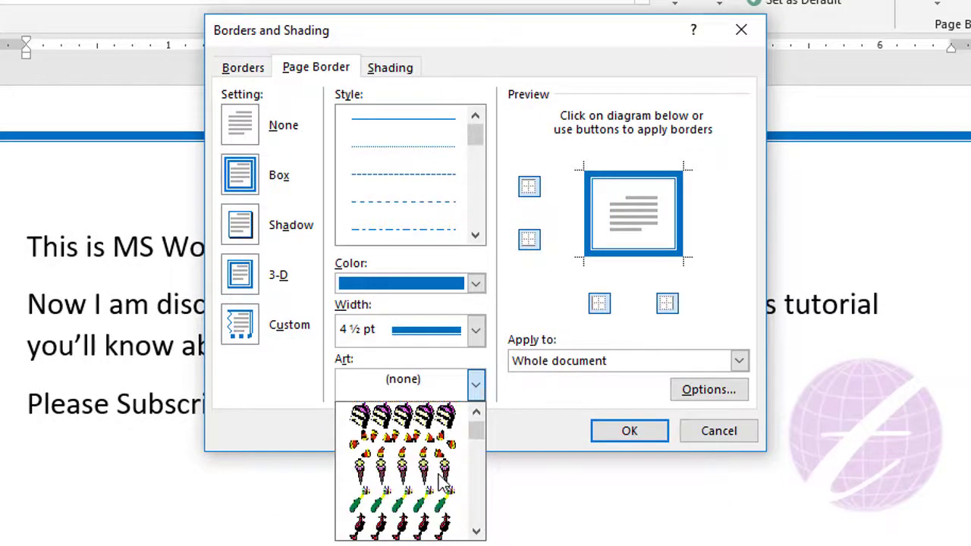
scroll(439, 475, down, 2)
scroll(439, 473, down, 2)
scroll(437, 472, down, 2)
scroll(438, 472, down, 2)
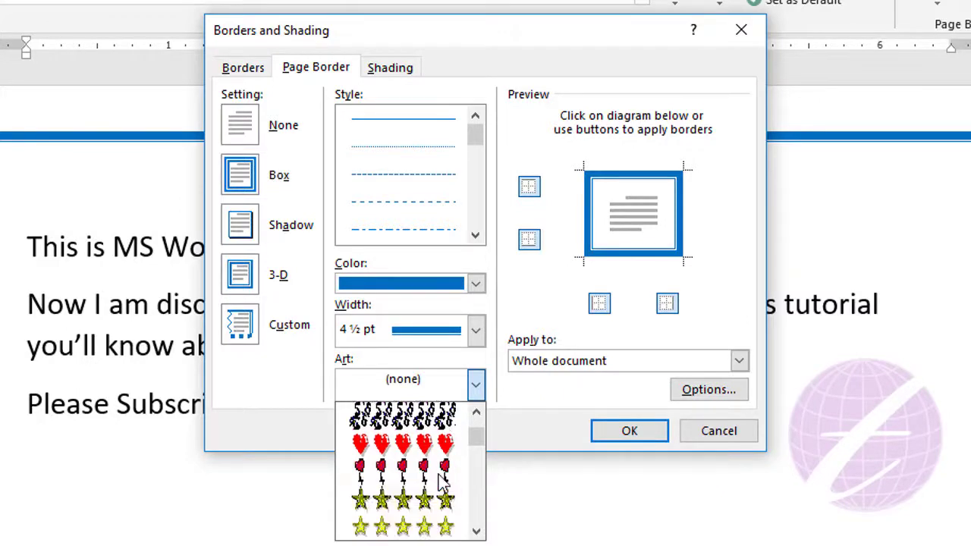
scroll(438, 473, down, 2)
scroll(437, 475, down, 2)
scroll(440, 484, down, 2)
scroll(440, 482, down, 2)
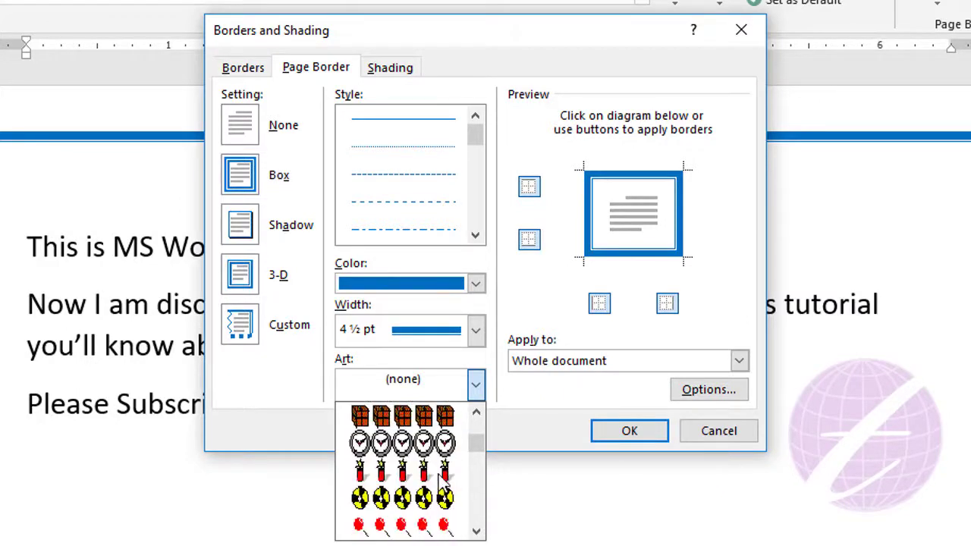
scroll(444, 482, down, 1)
scroll(442, 486, down, 1)
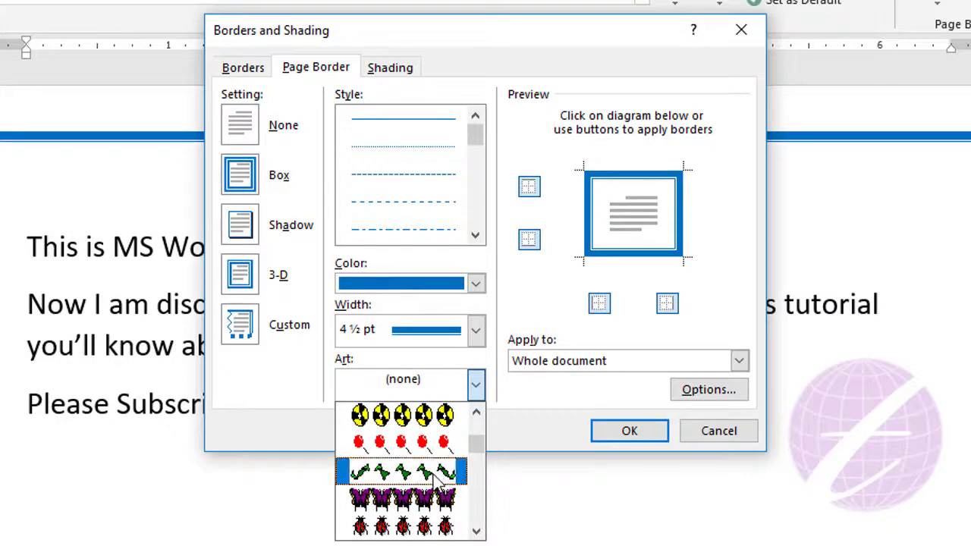
click(423, 502)
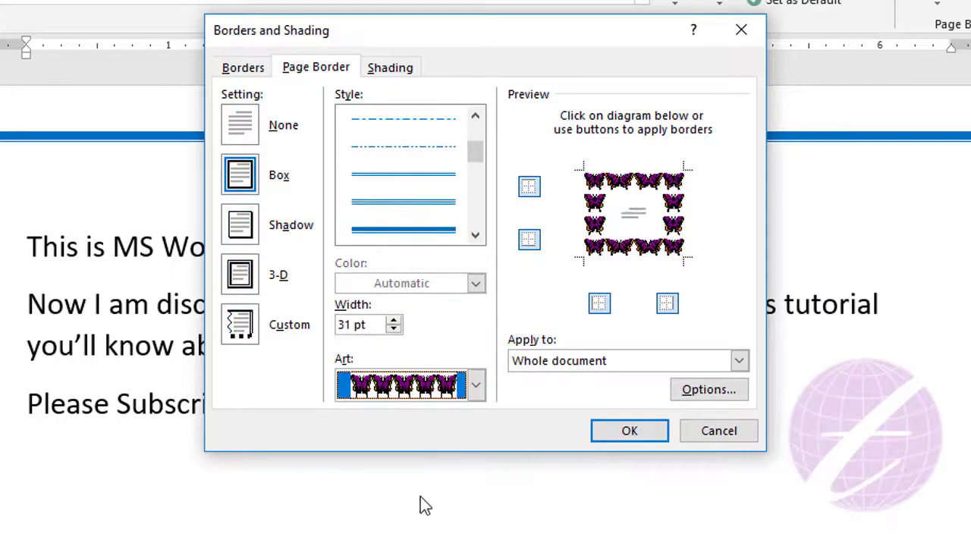
click(633, 432)
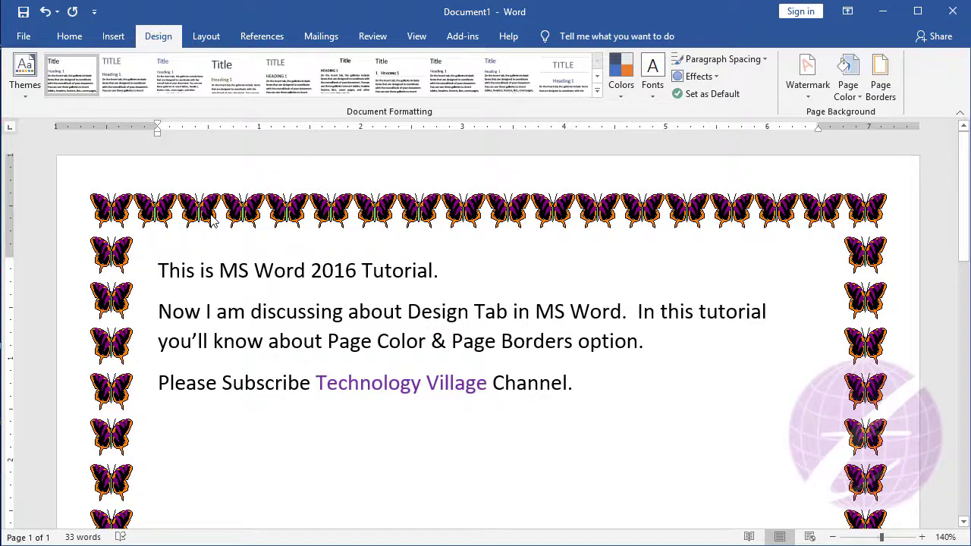
Step: Narrow the butterfly border width from 31 pt to 22 pt
click(881, 85)
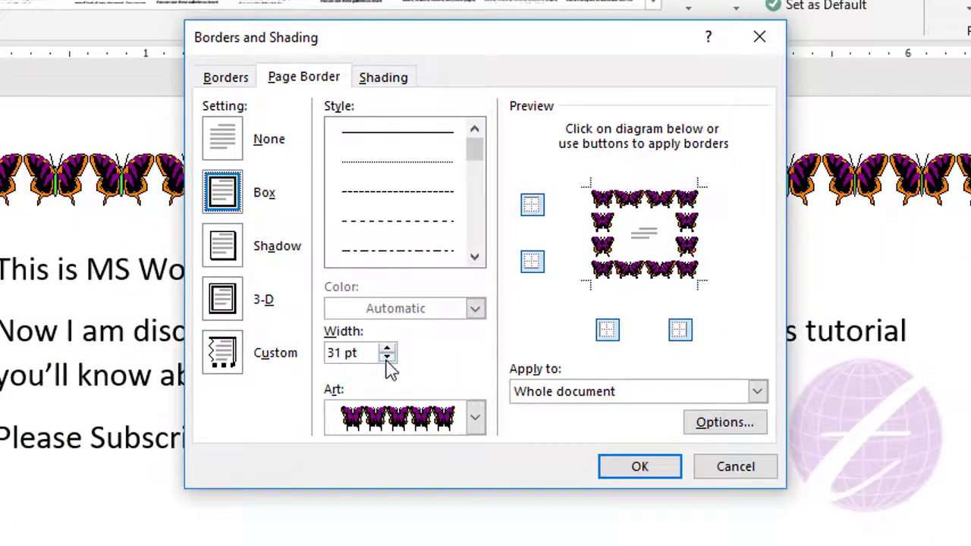
click(386, 356)
click(386, 356)
click(386, 356)
click(386, 357)
click(386, 357)
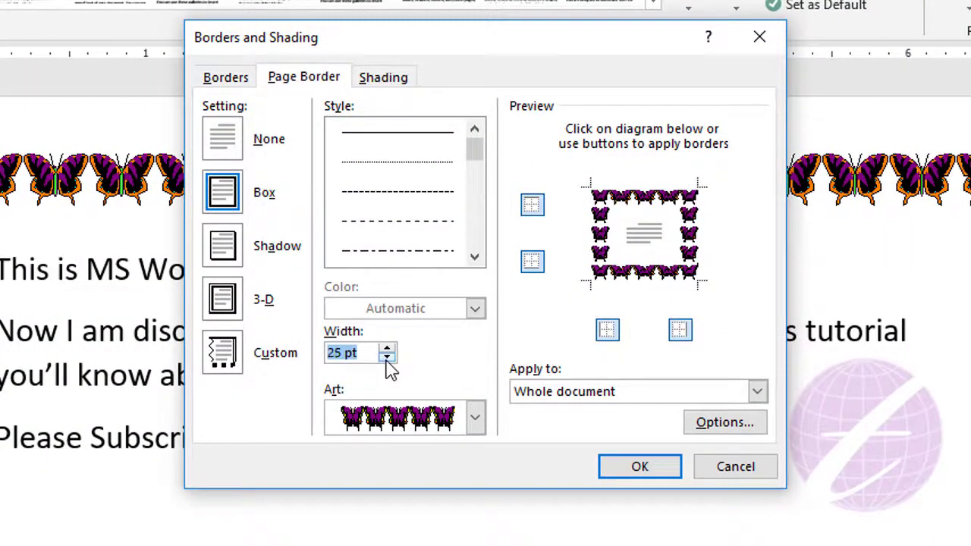
click(386, 356)
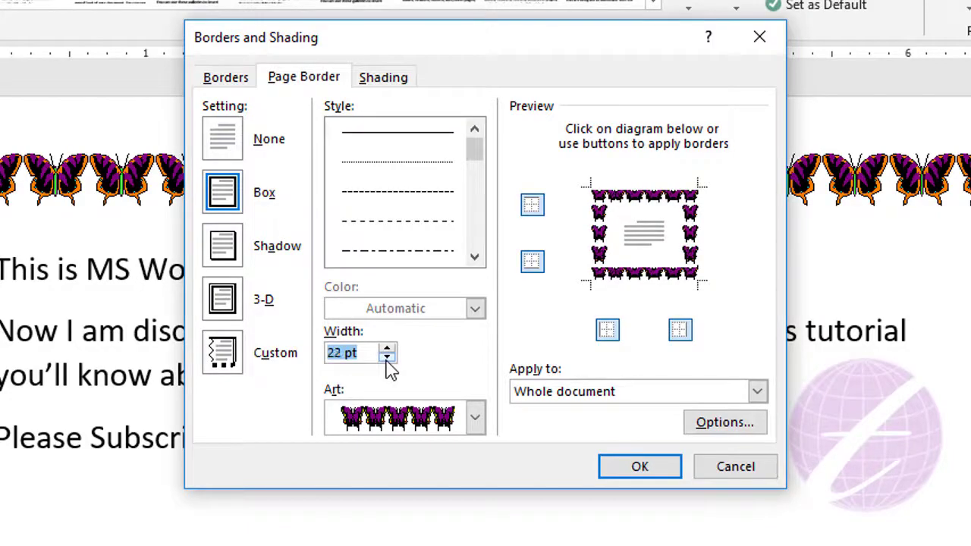
click(643, 465)
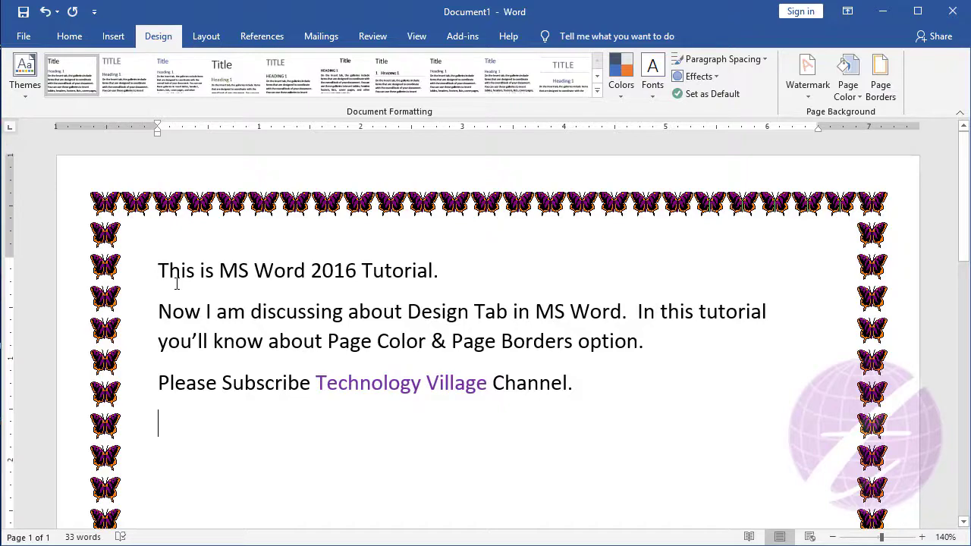
click(883, 89)
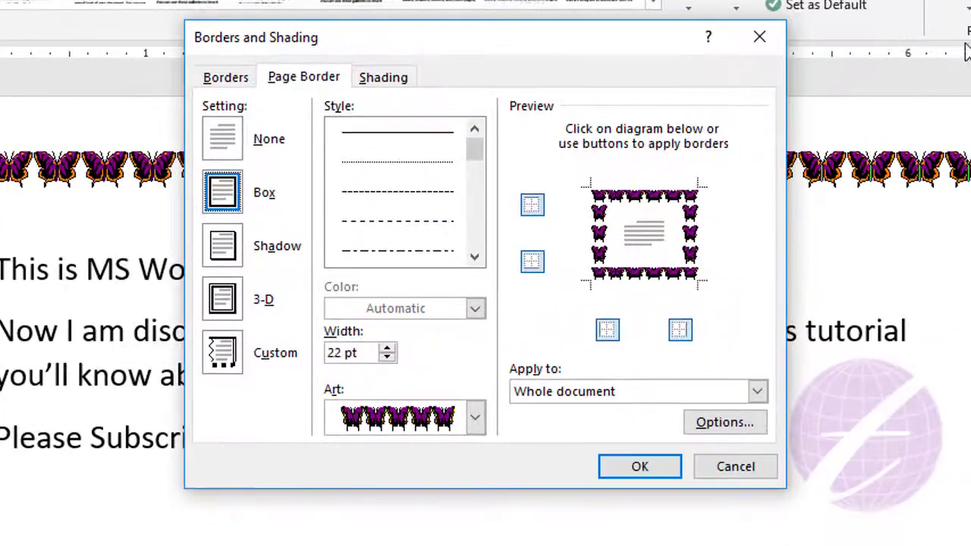
Step: Set border Options to measure from Text, with 1 pt top/bottom and 4 pt side margins
click(724, 422)
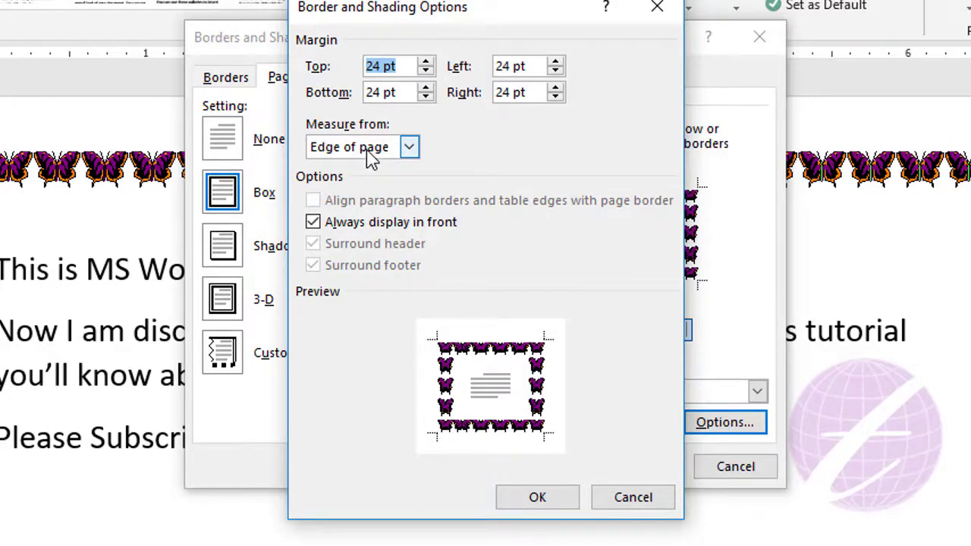
click(369, 151)
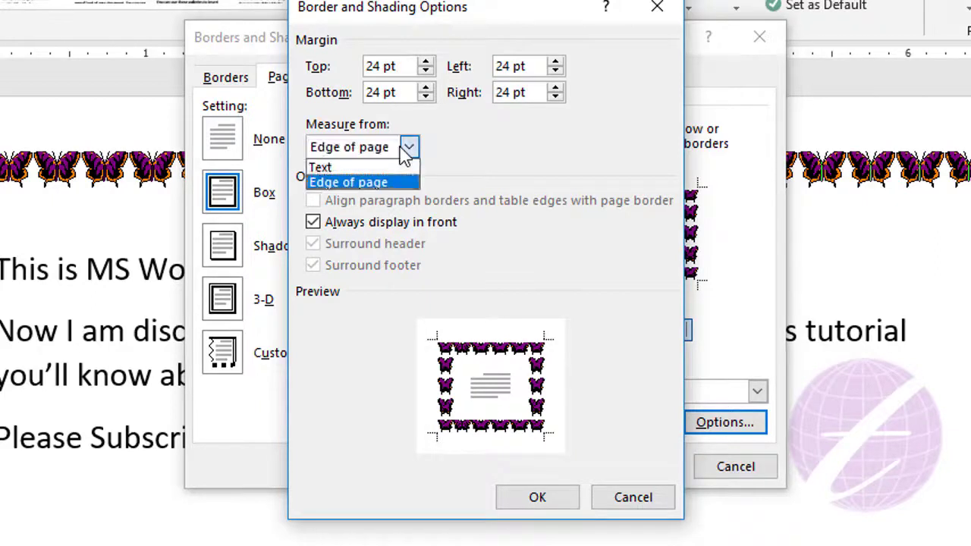
click(351, 169)
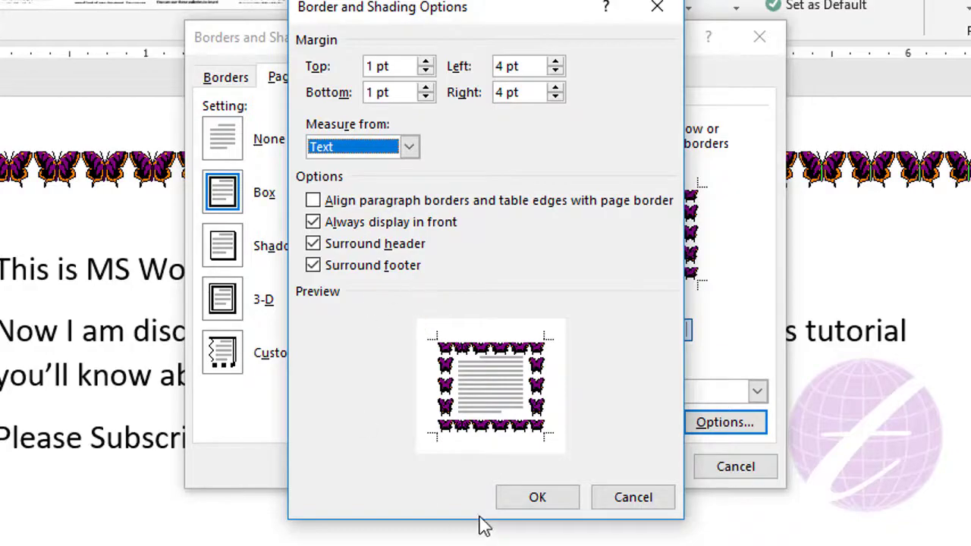
click(535, 501)
click(645, 470)
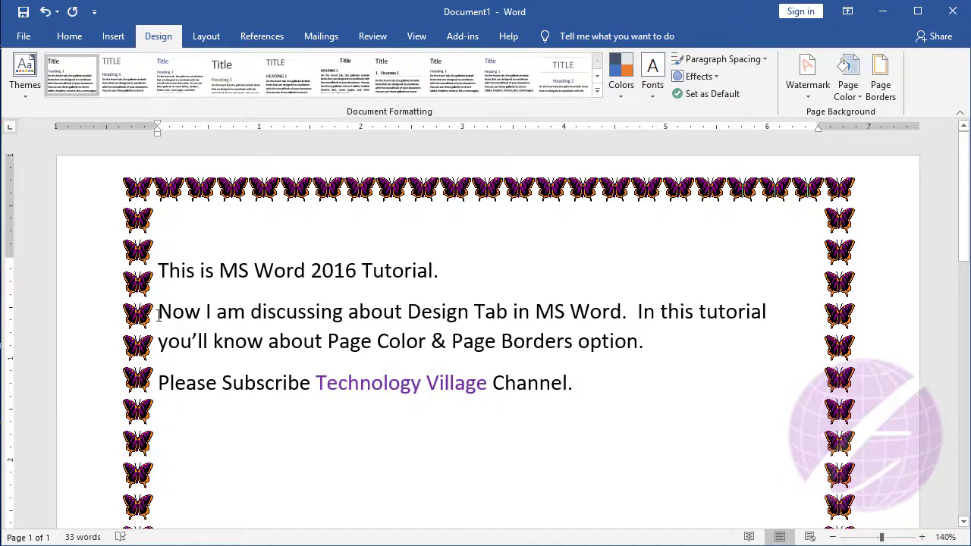
click(190, 266)
Step: Turn off Surround header in the page border options so the butterfly border hugs the text
click(881, 87)
click(644, 372)
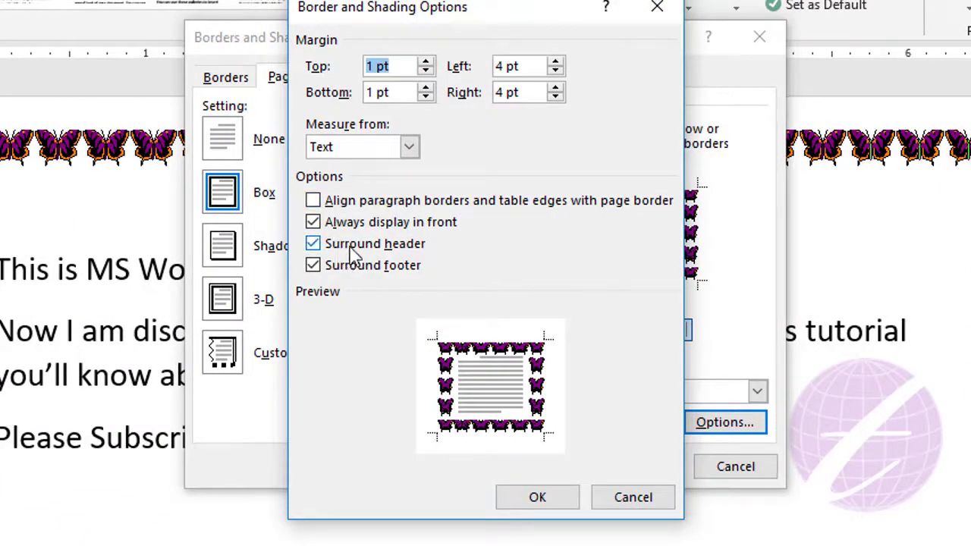
click(313, 244)
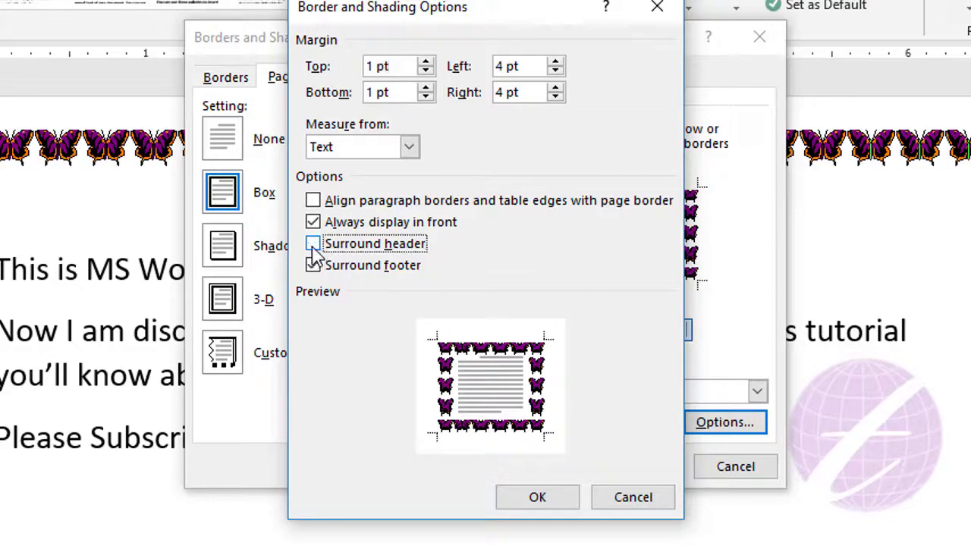
click(538, 502)
click(642, 468)
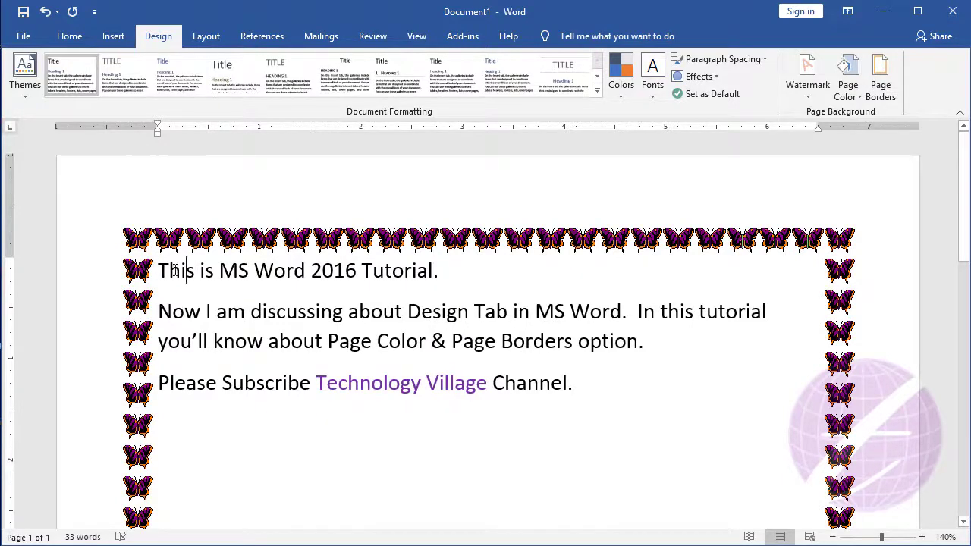
Step: Change the butterfly border's margin options to 5 pt top and 8 pt left
click(879, 87)
click(645, 372)
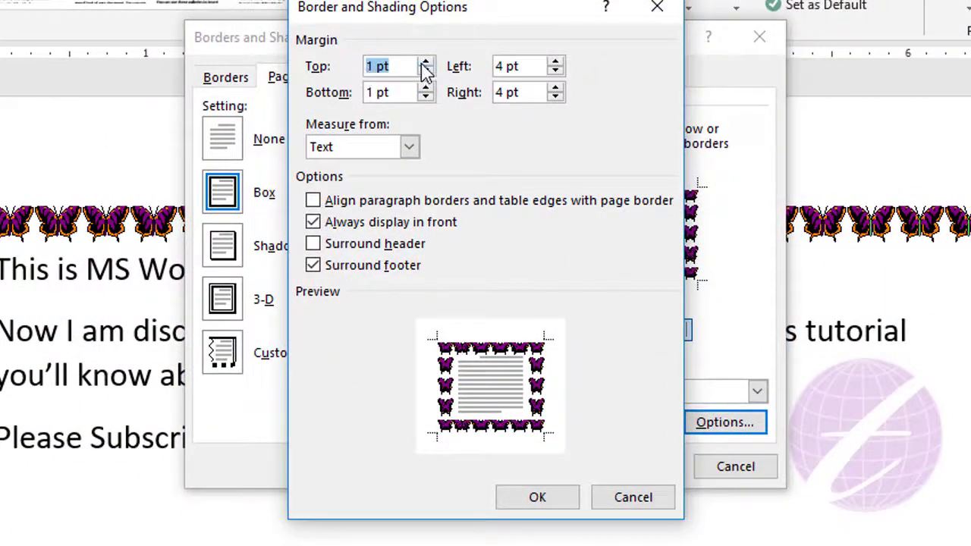
click(426, 63)
click(425, 63)
click(426, 63)
click(426, 63)
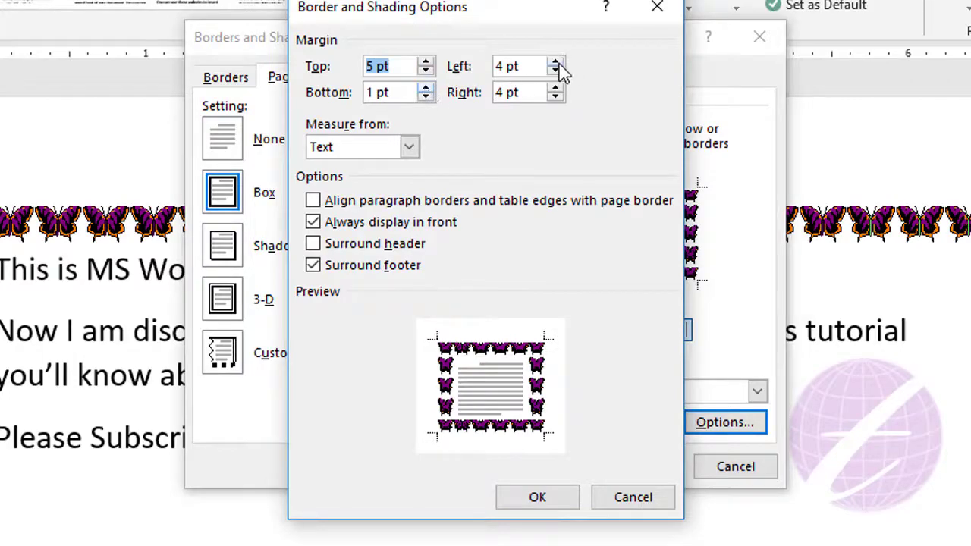
click(556, 63)
click(556, 63)
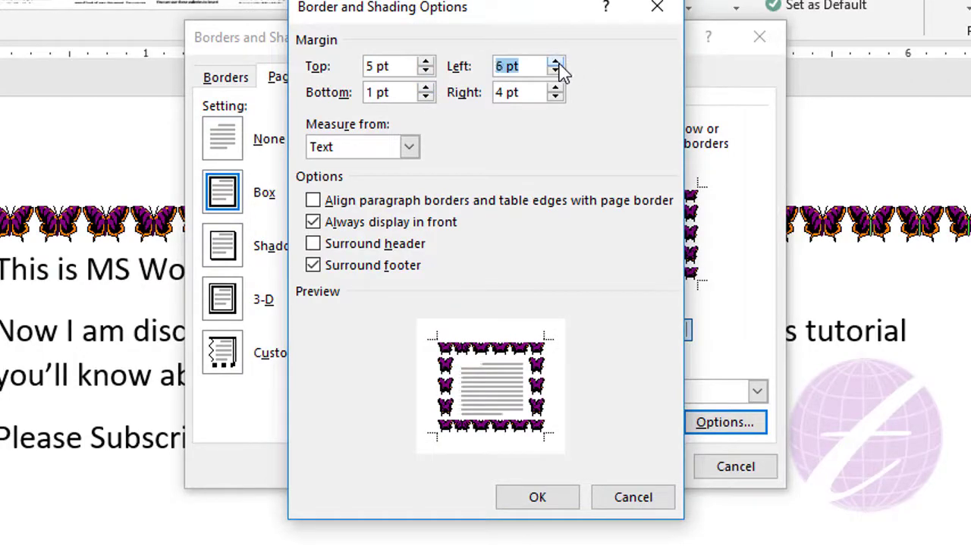
click(539, 501)
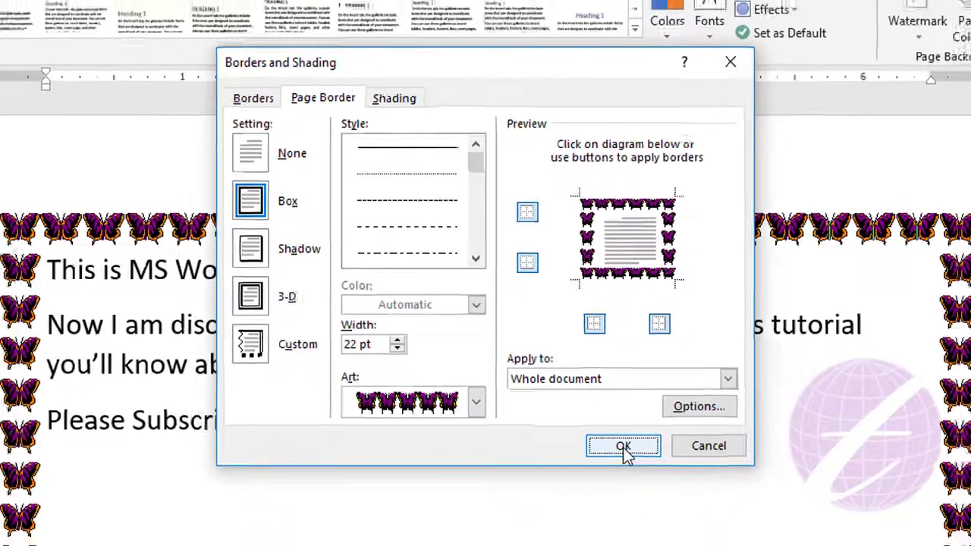
click(641, 467)
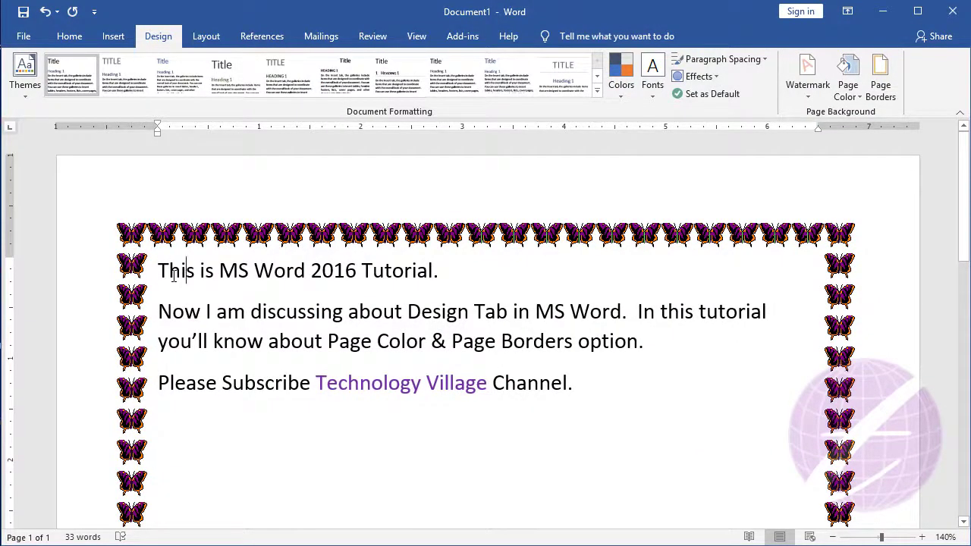
click(880, 85)
Step: Set the page border to None, removing the butterfly art frame
click(306, 184)
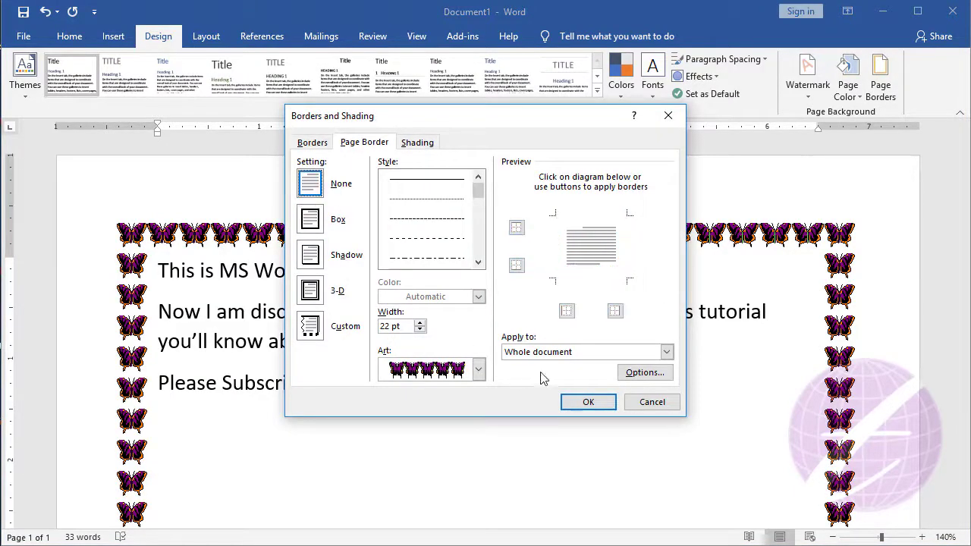
click(583, 405)
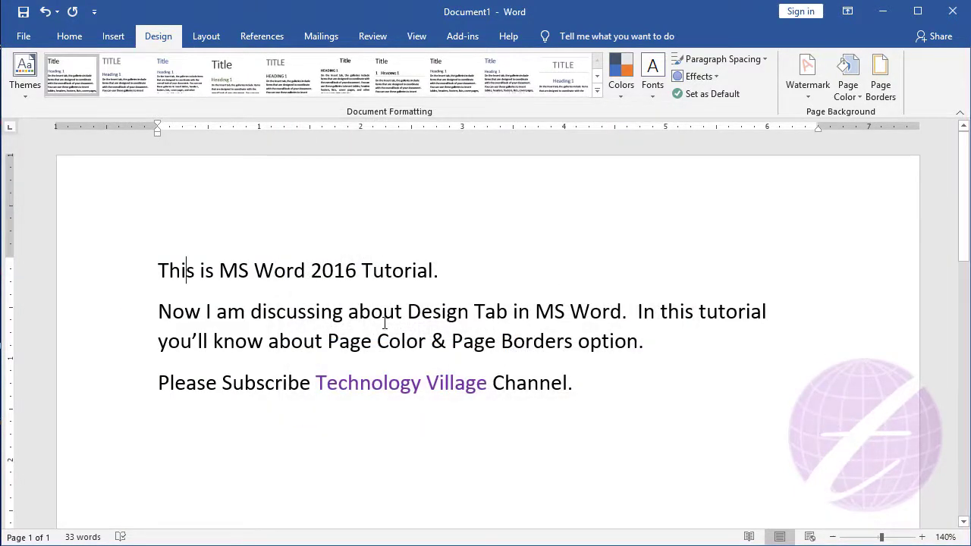